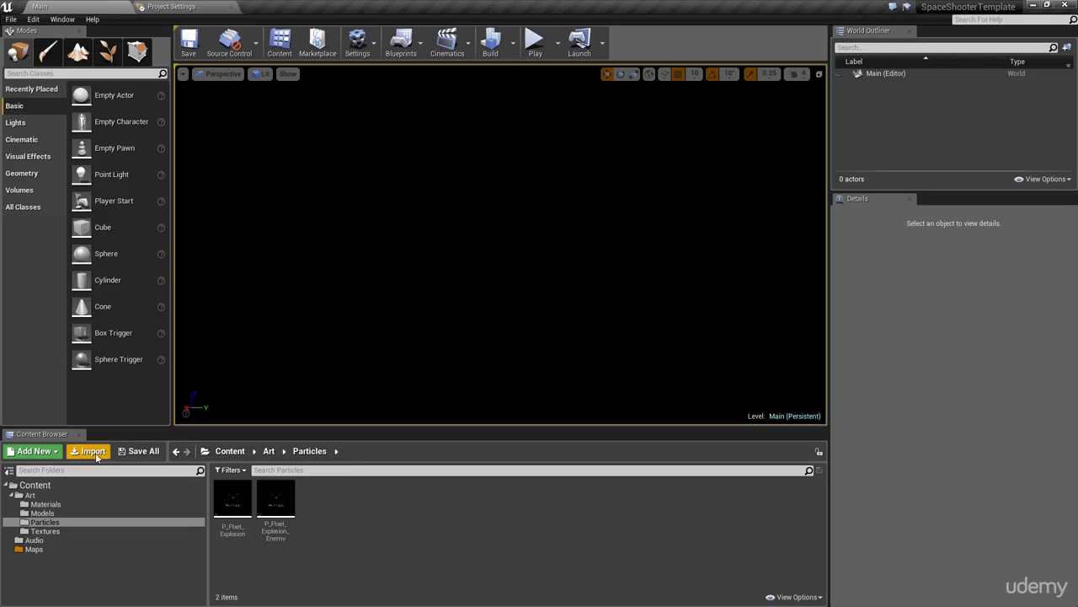
# - Open the Art/Models folder and look over the imported static meshes
pyautogui.click(69, 494)
pyautogui.click(67, 513)
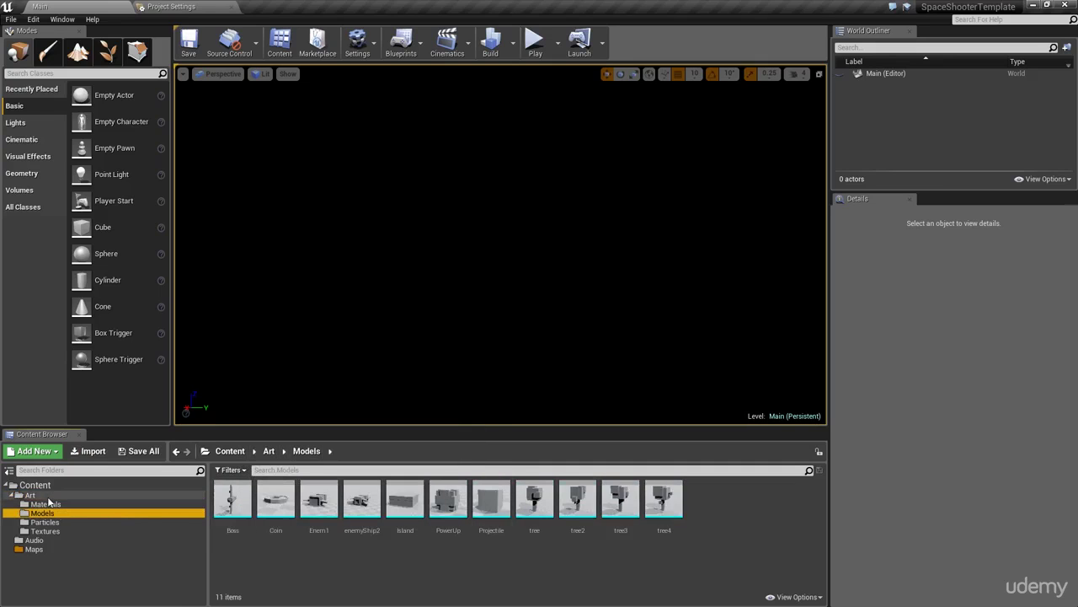
pyautogui.moveTo(666, 504)
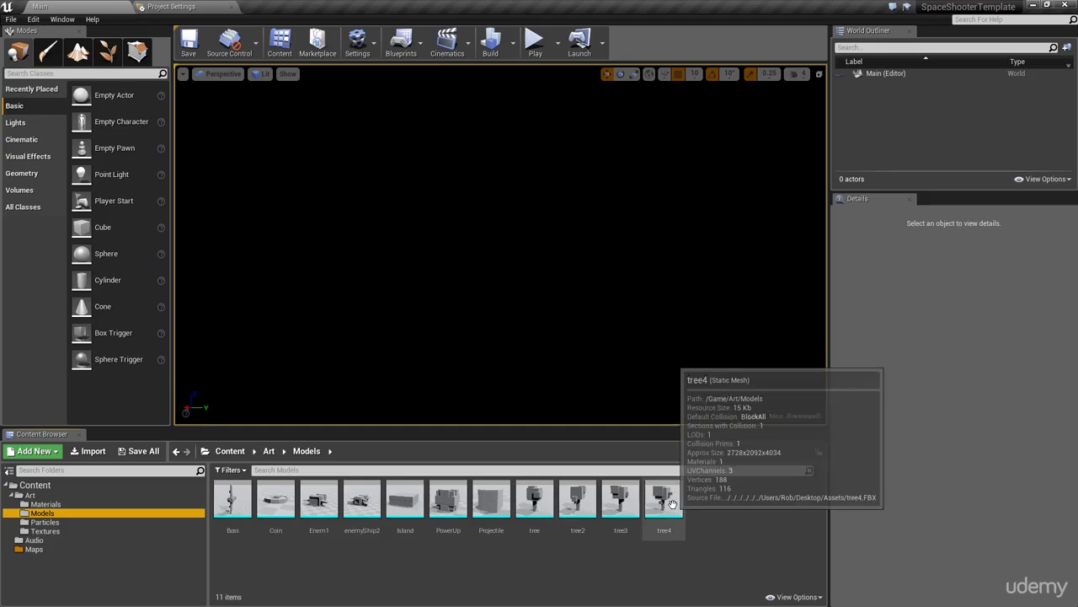
# - Create a new material named mPlayer in the Art/Materials folder
pyautogui.click(47, 504)
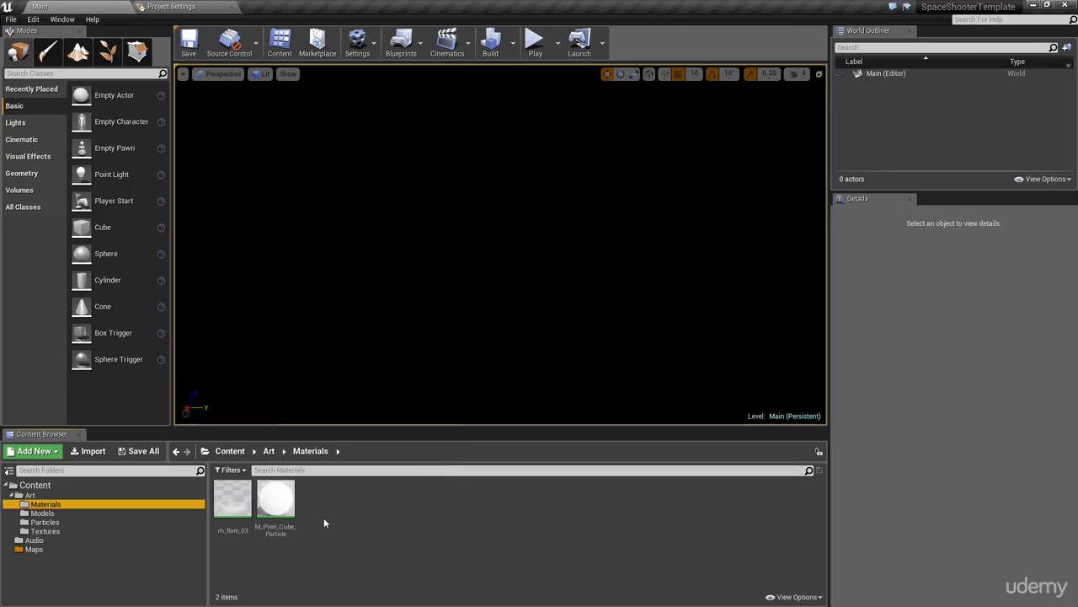
pyautogui.click(76, 513)
pyautogui.click(77, 506)
pyautogui.rightClick(333, 508)
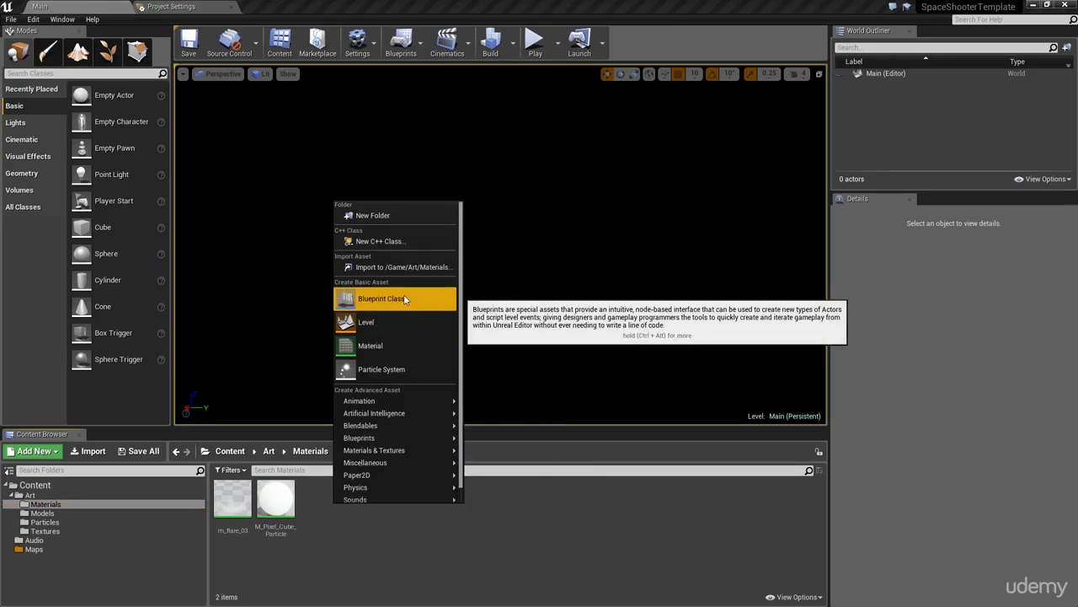
pyautogui.click(380, 352)
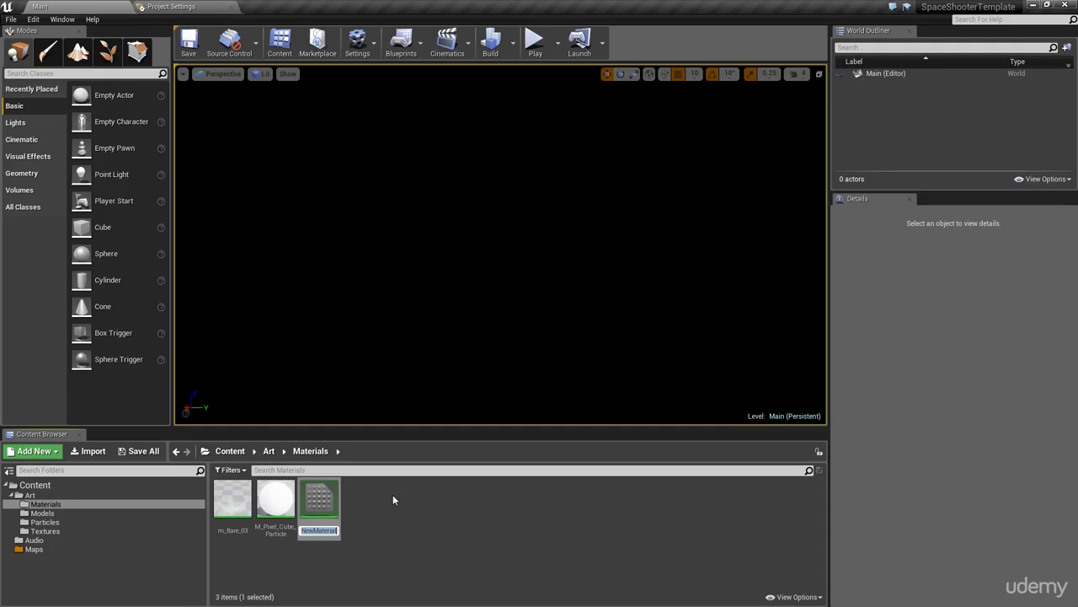
pyautogui.write('m')
pyautogui.write('Player')
pyautogui.press('Return')
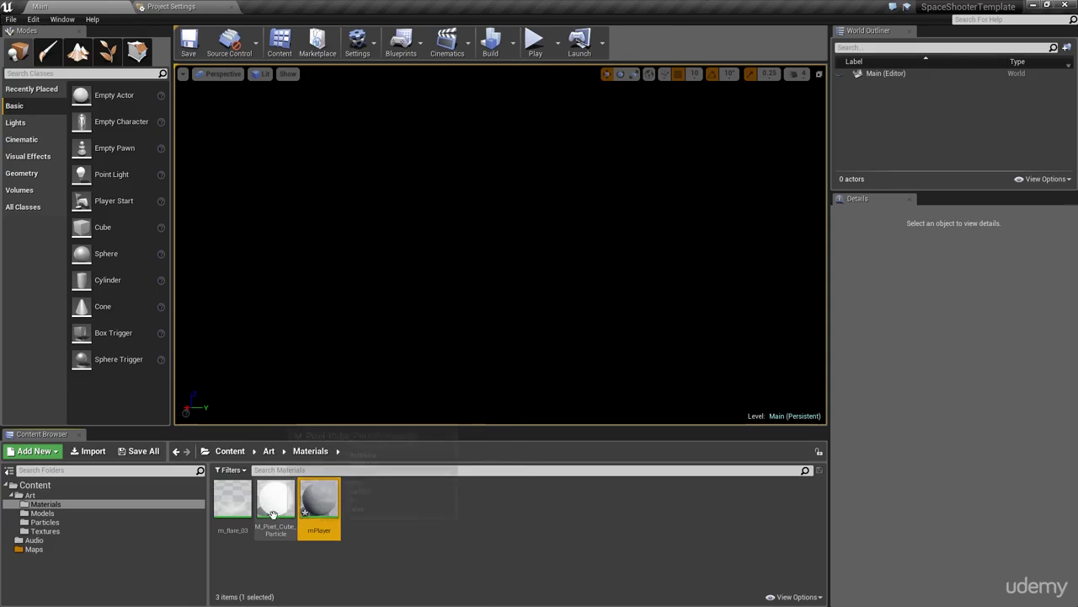
# - Open the mPlayer material for editing and dock its editor window beside Main and Project Settings
pyautogui.doubleClick(320, 504)
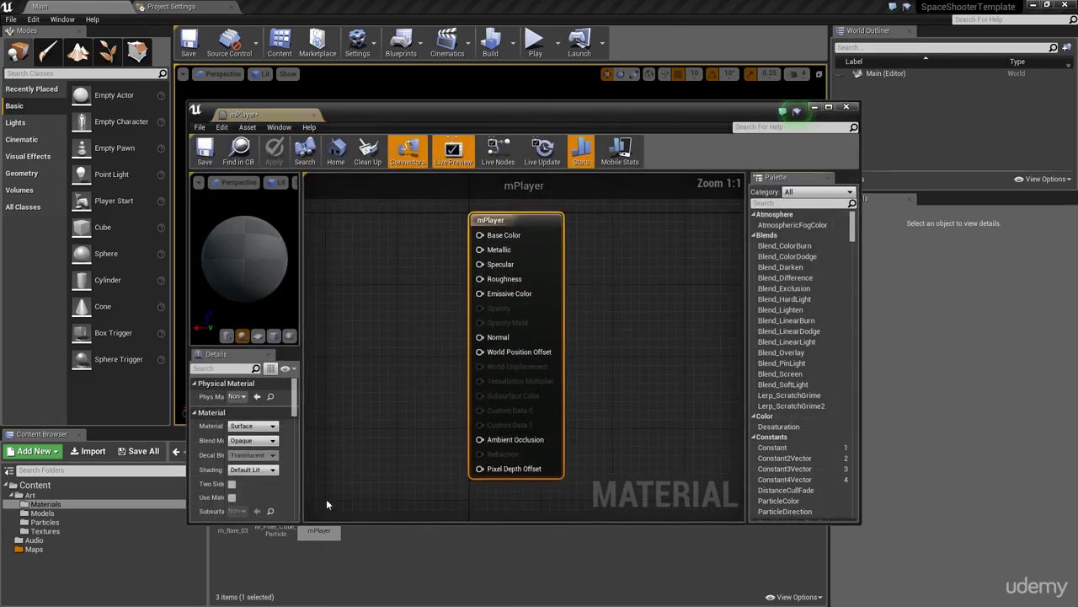
pyautogui.moveTo(262, 109); pyautogui.dragTo(265, 149)
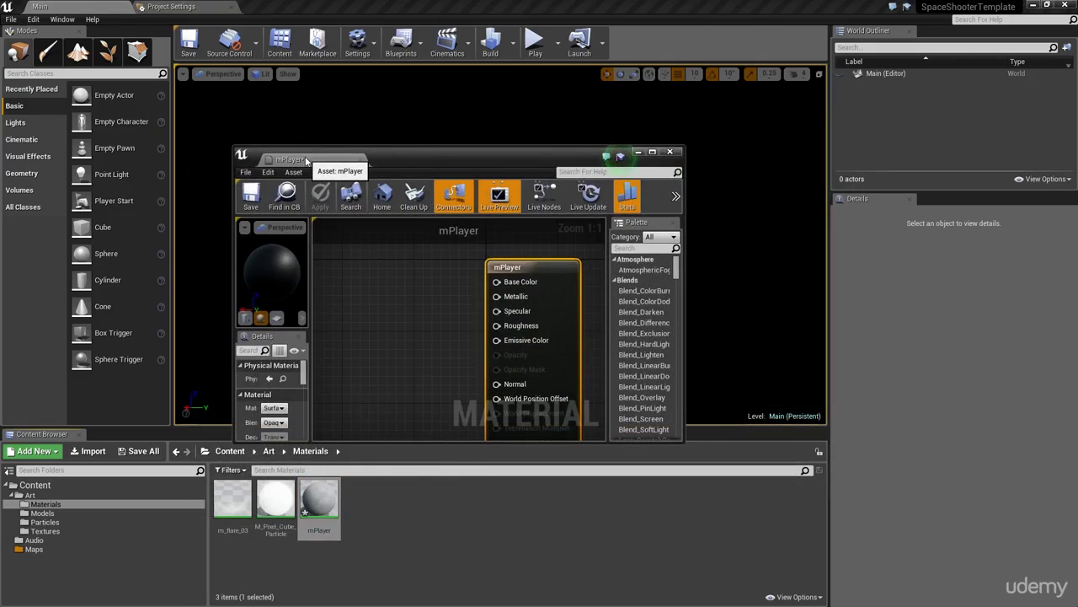
pyautogui.moveTo(304, 160); pyautogui.dragTo(329, 7)
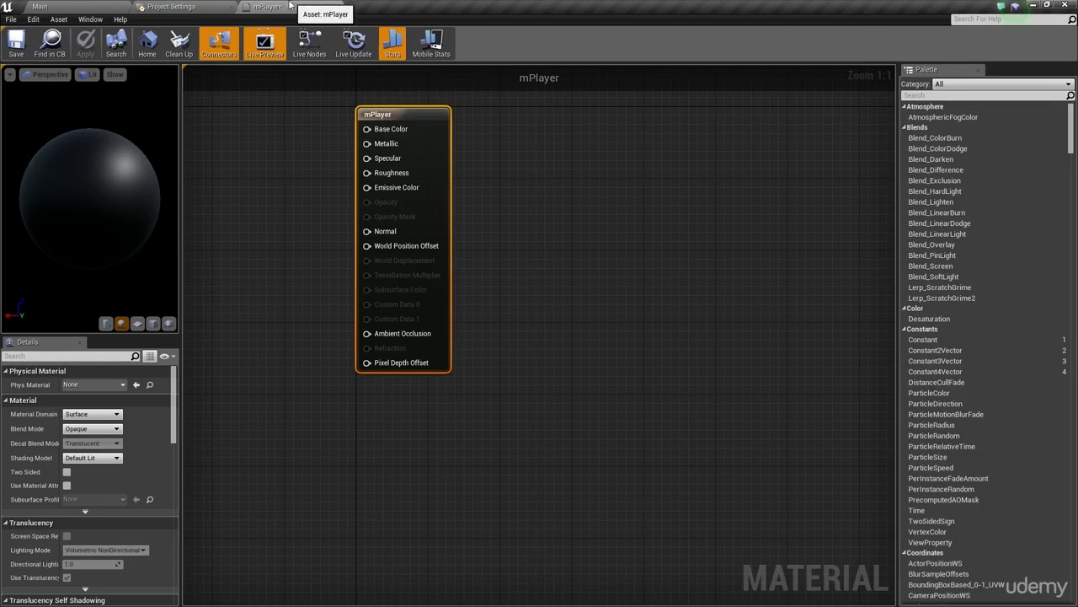
# - Add a Constant node beside the mPlayer material node and set its value to 1
pyautogui.moveTo(271, 134); pyautogui.dragTo(462, 241, button='right')
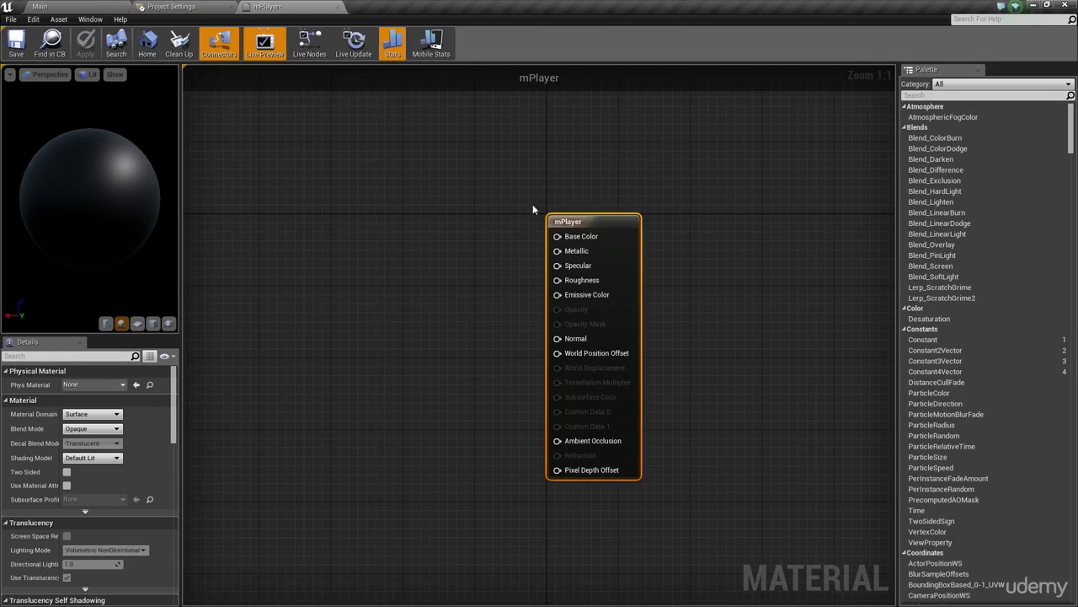
pyautogui.moveTo(133, 163); pyautogui.dragTo(113, 195)
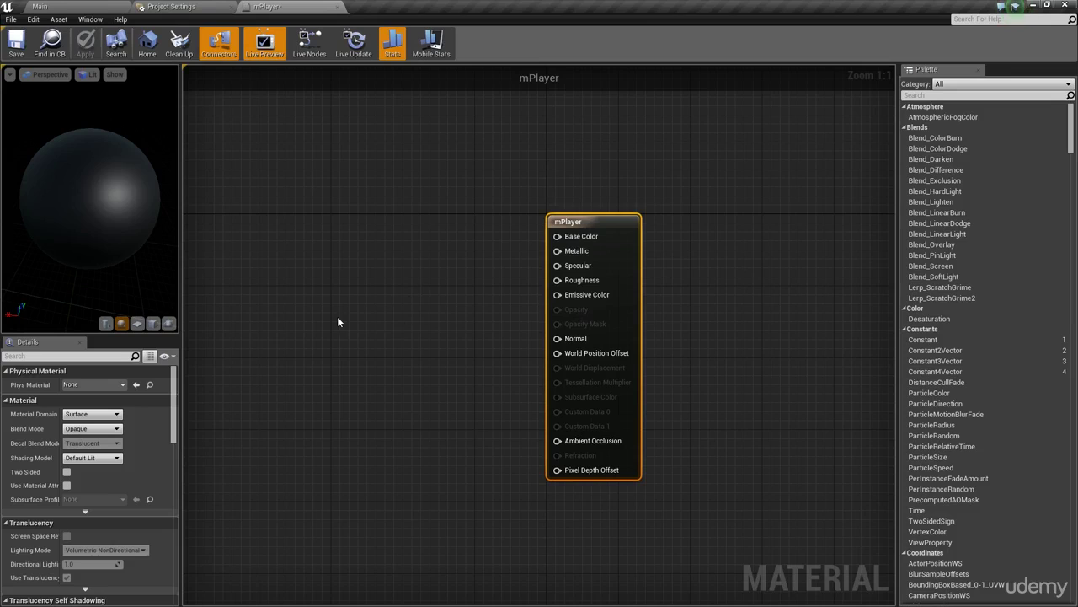
pyautogui.rightClick(376, 312)
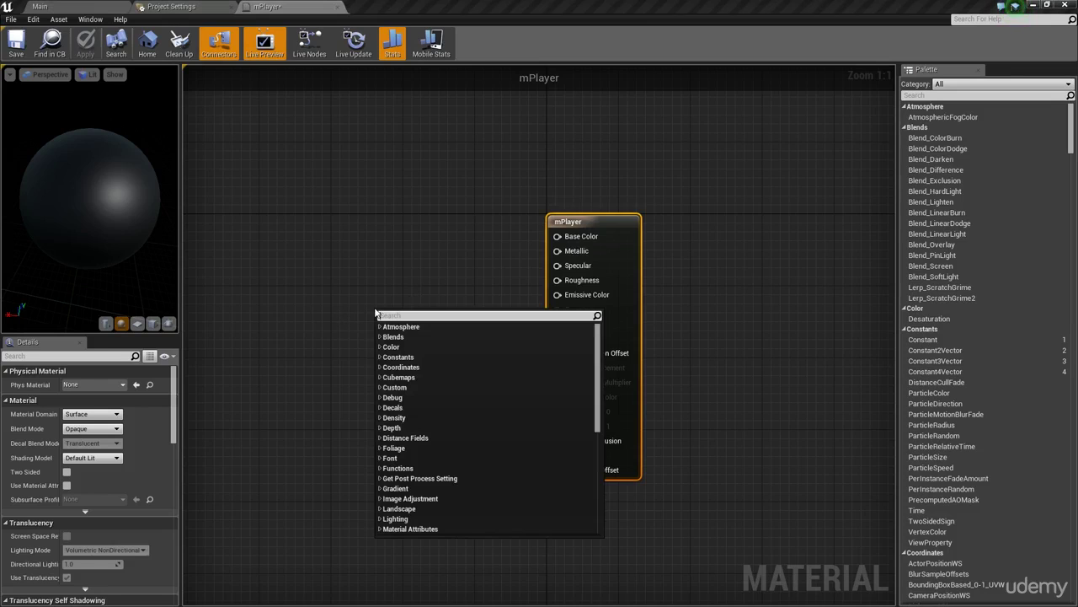
pyautogui.write('const')
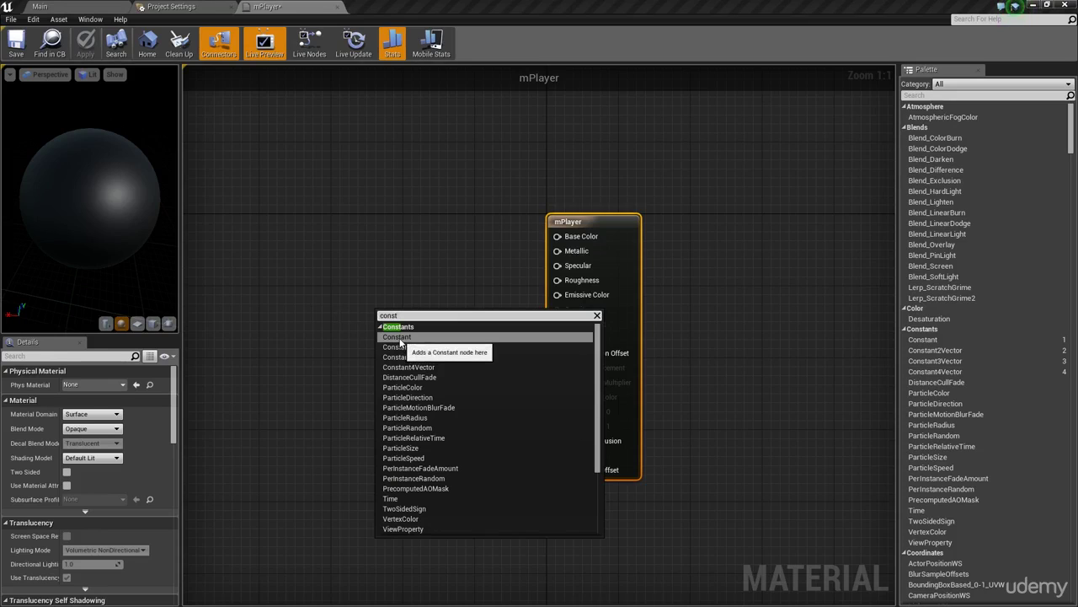
pyautogui.click(398, 337)
pyautogui.moveTo(340, 251); pyautogui.dragTo(414, 365)
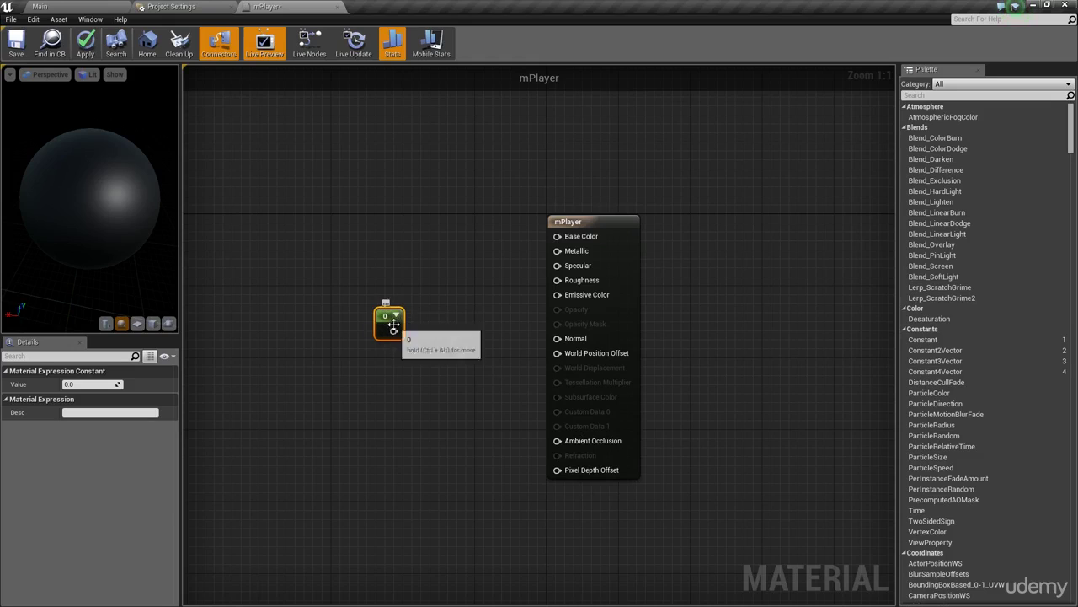
pyautogui.click(80, 384)
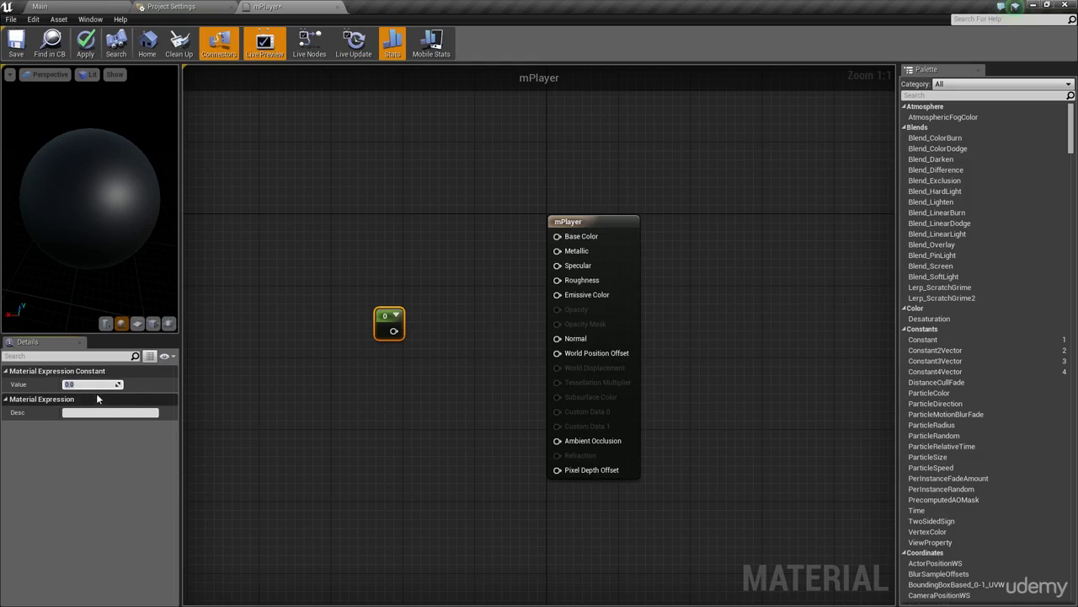
pyautogui.write('1')
pyautogui.press('Tab')
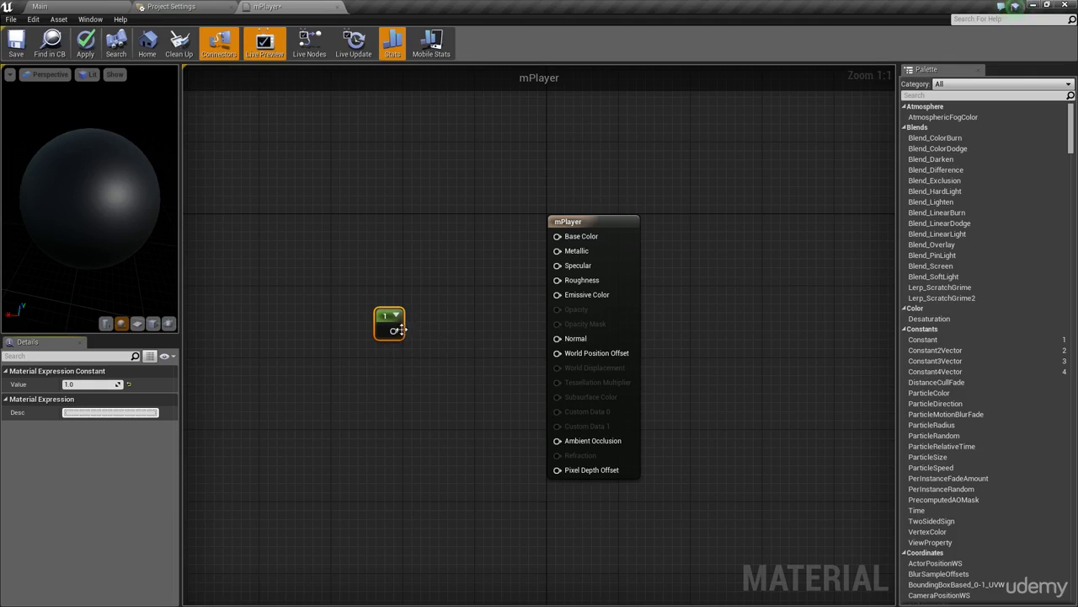
# - Connect the Constant node to the material's Roughness input and reposition it slightly below that input
pyautogui.moveTo(393, 330); pyautogui.dragTo(556, 285)
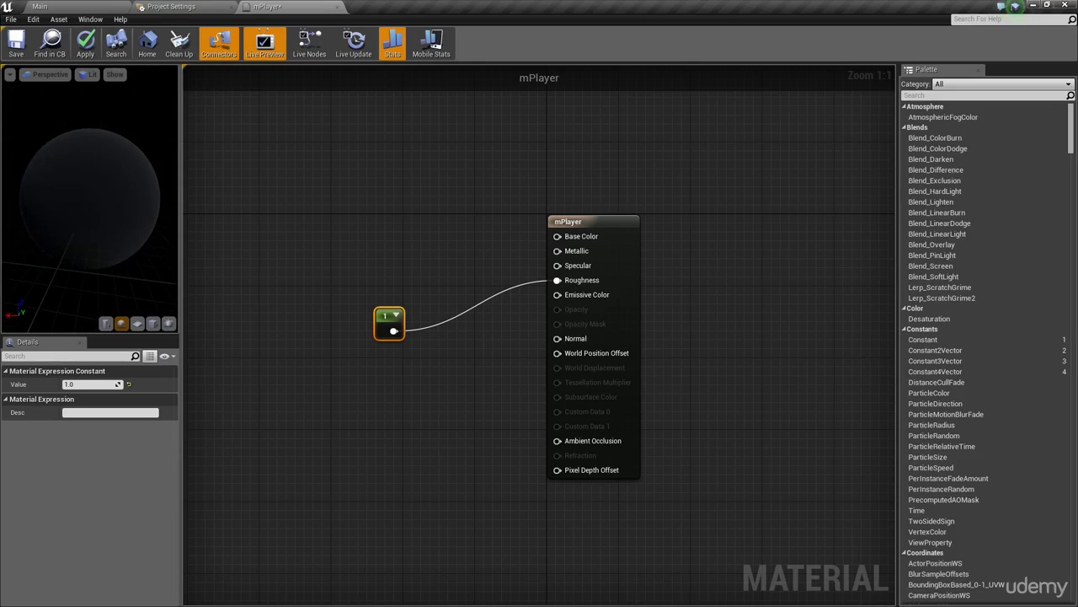
pyautogui.moveTo(385, 331); pyautogui.dragTo(457, 281)
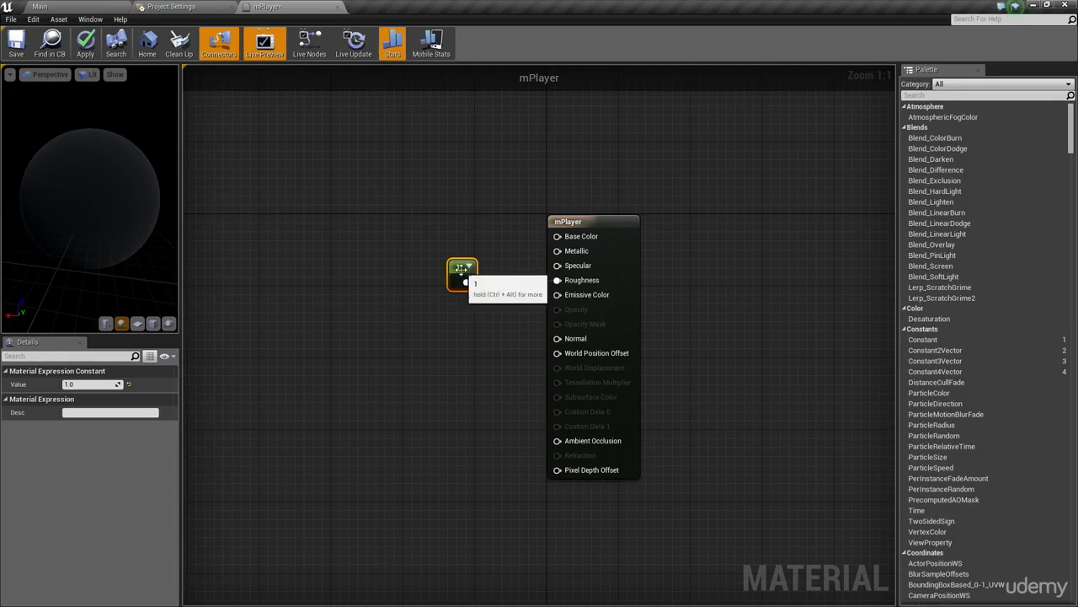
pyautogui.moveTo(464, 274); pyautogui.dragTo(463, 345)
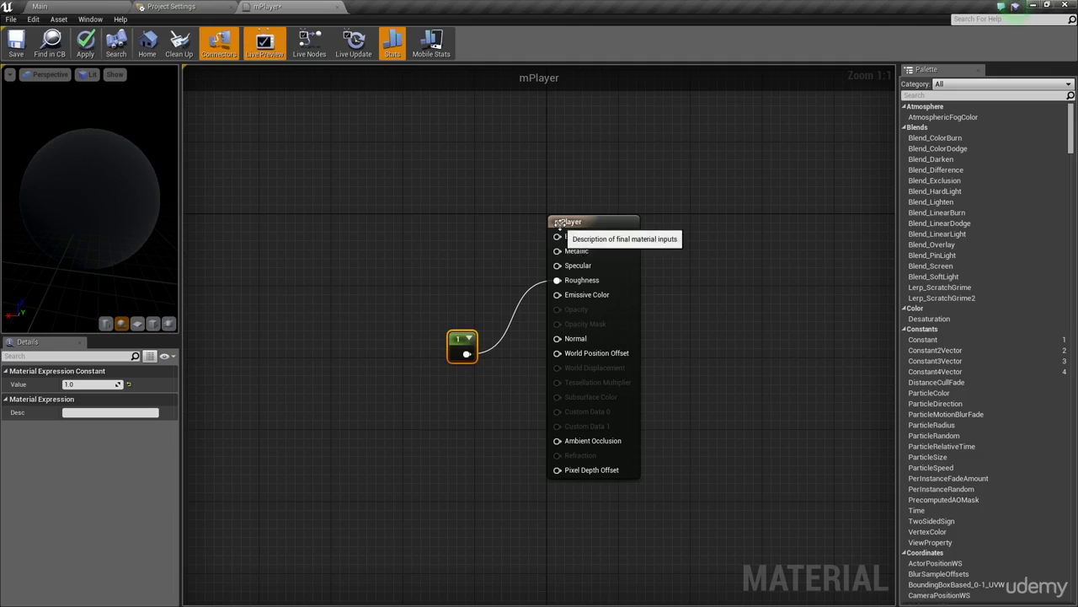
pyautogui.moveTo(131, 127); pyautogui.dragTo(131, 126)
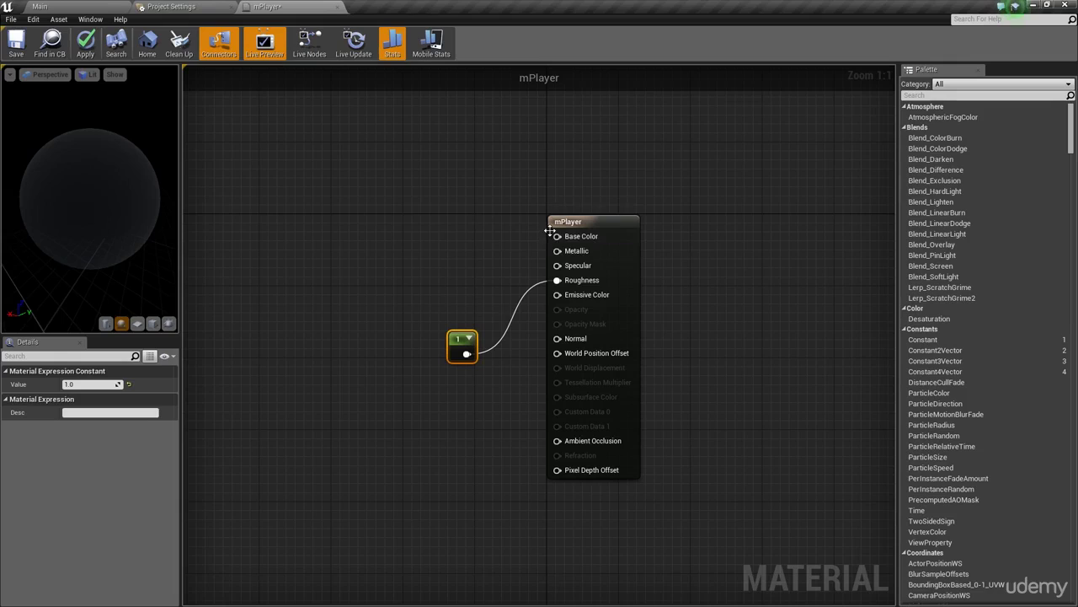
# - Add a Constant3Vector node, connect it to the material's Base Color input, and place it above the Constant node
pyautogui.moveTo(517, 194); pyautogui.dragTo(438, 238)
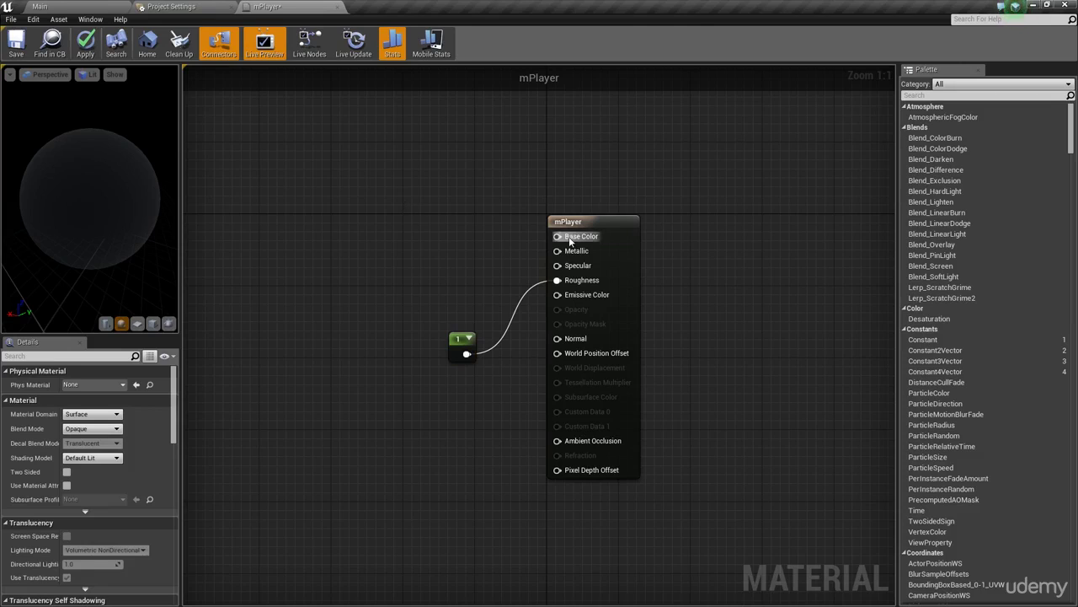
pyautogui.rightClick(392, 209)
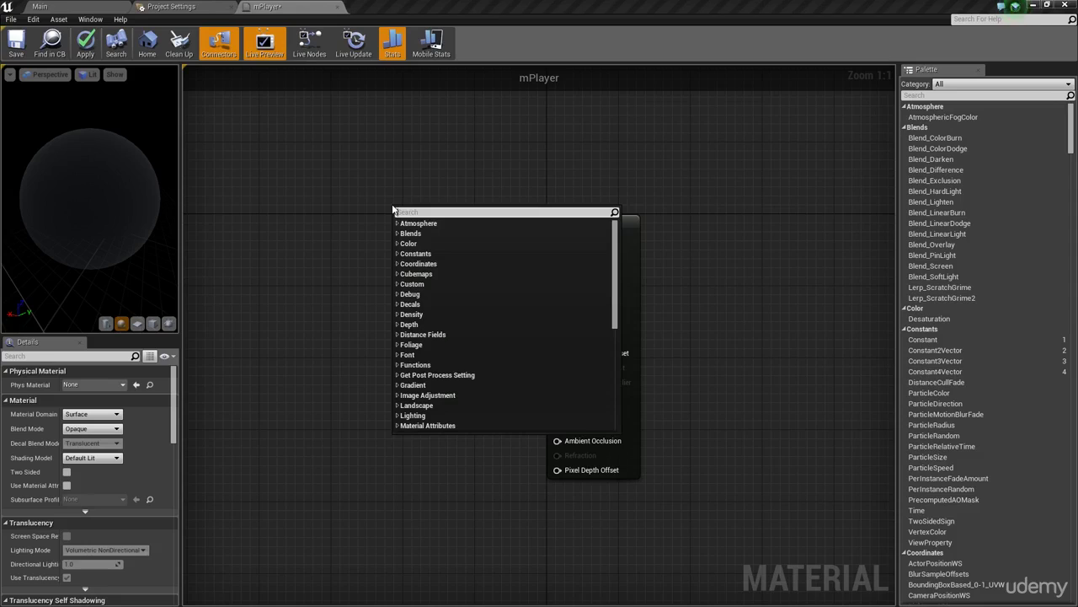
pyautogui.write('vec')
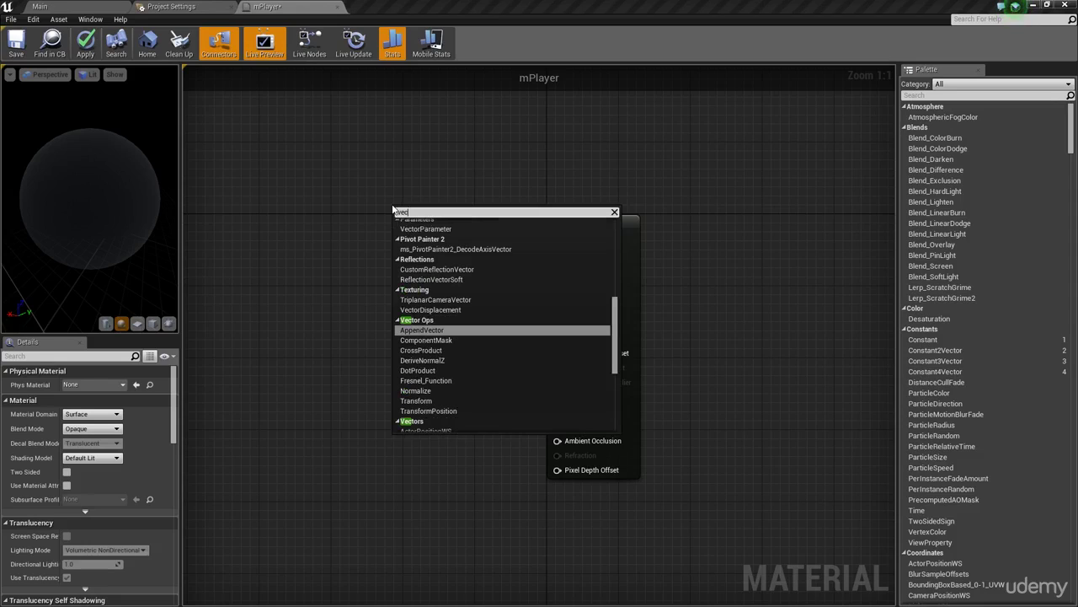
pyautogui.write('tor 3')
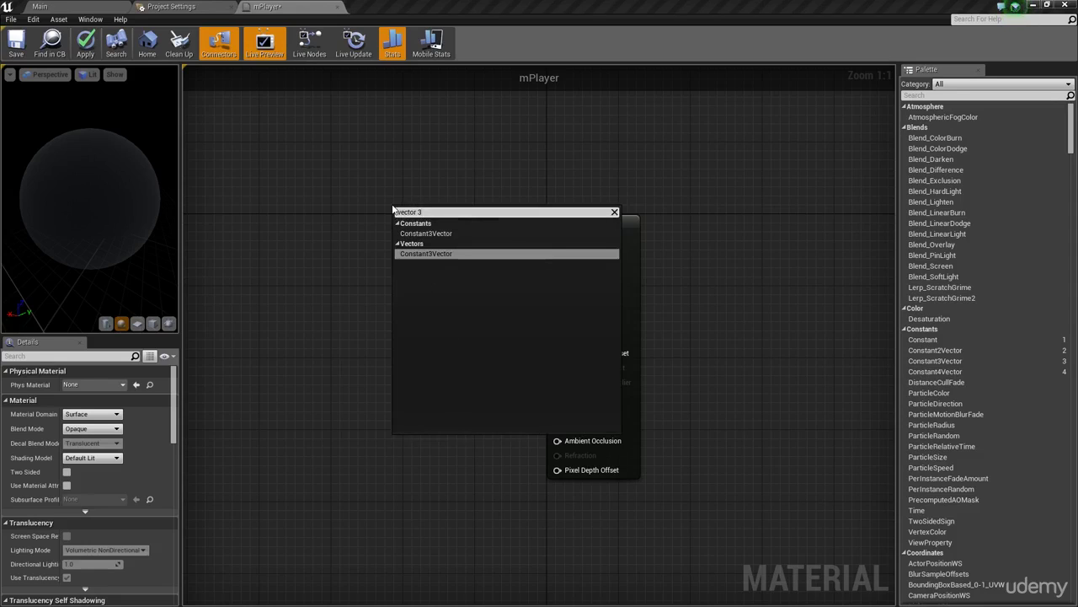
pyautogui.click(425, 254)
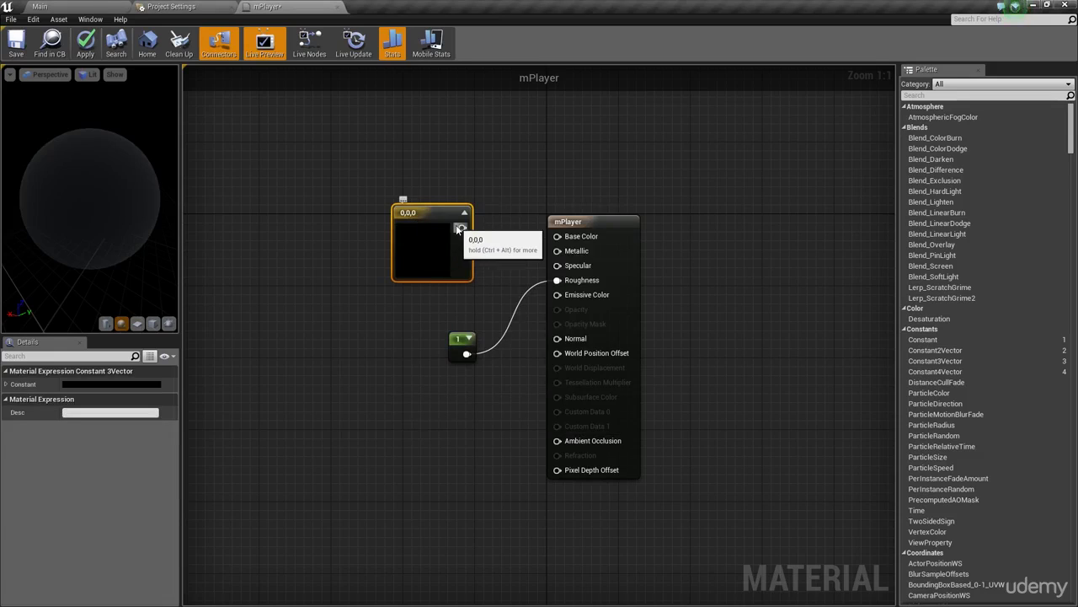
pyautogui.moveTo(462, 227); pyautogui.dragTo(556, 236)
pyautogui.moveTo(440, 248); pyautogui.dragTo(450, 212)
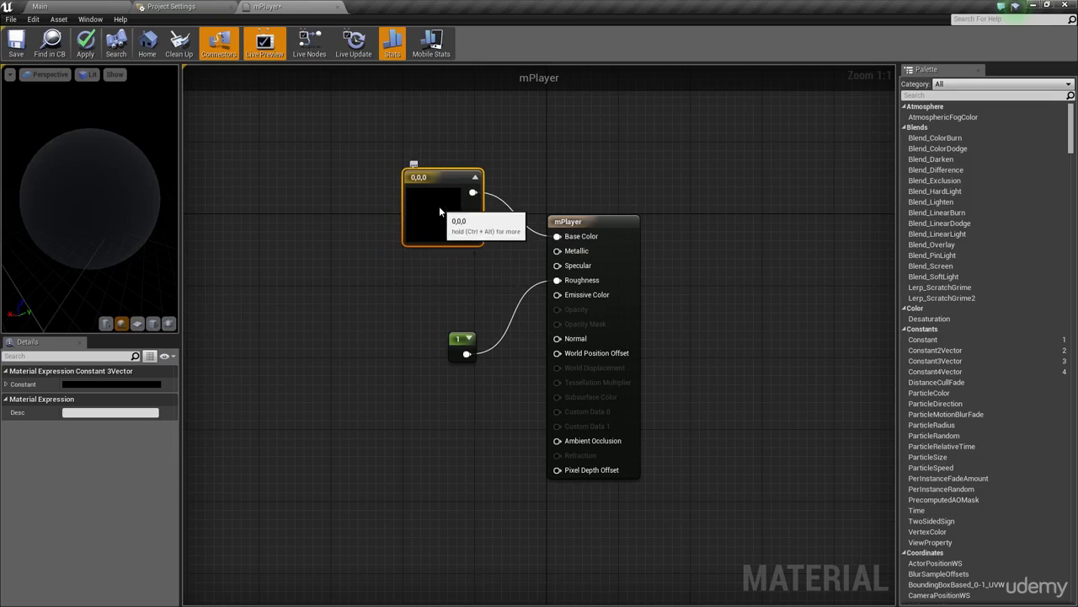
# - Set the Constant3Vector node's color to yellow-green with RGB values 0.679, 0.86, 0.117
pyautogui.doubleClick(451, 212)
pyautogui.moveTo(563, 215); pyautogui.dragTo(663, 136)
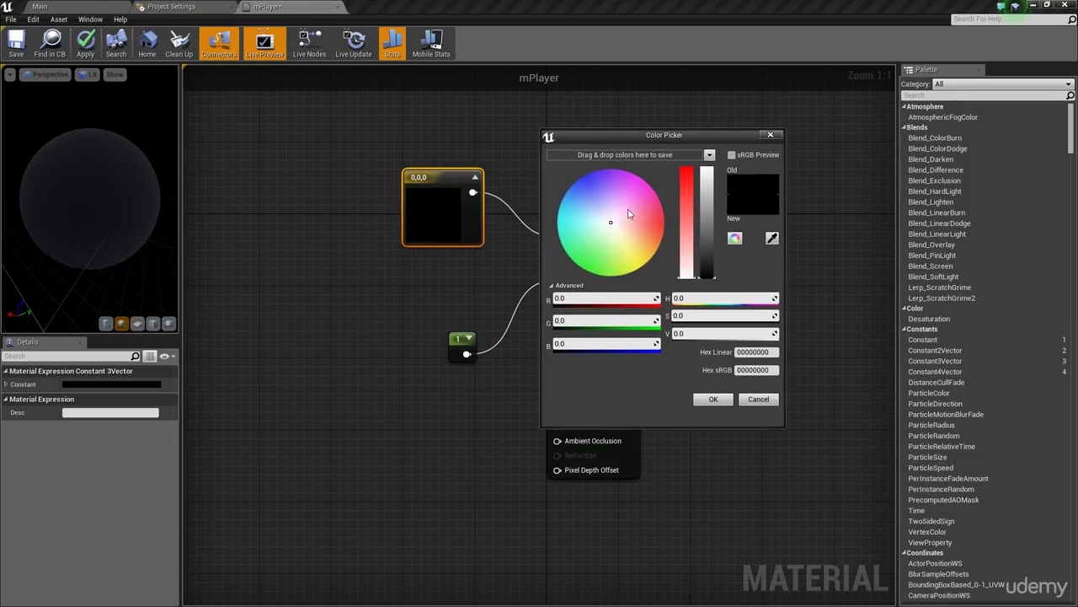
pyautogui.moveTo(607, 255); pyautogui.dragTo(607, 263)
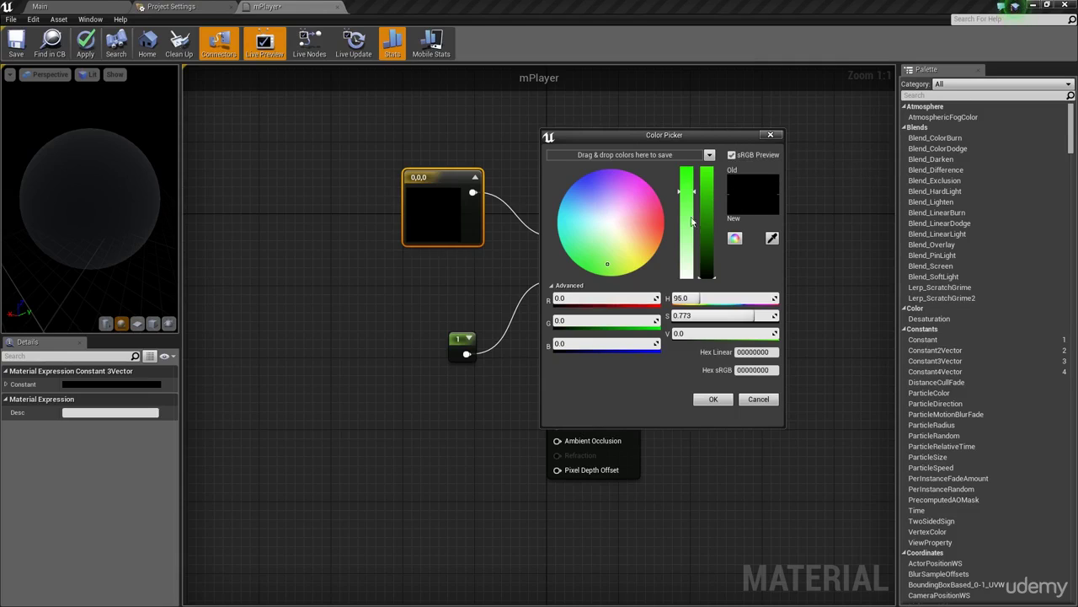
pyautogui.moveTo(715, 275); pyautogui.dragTo(709, 175)
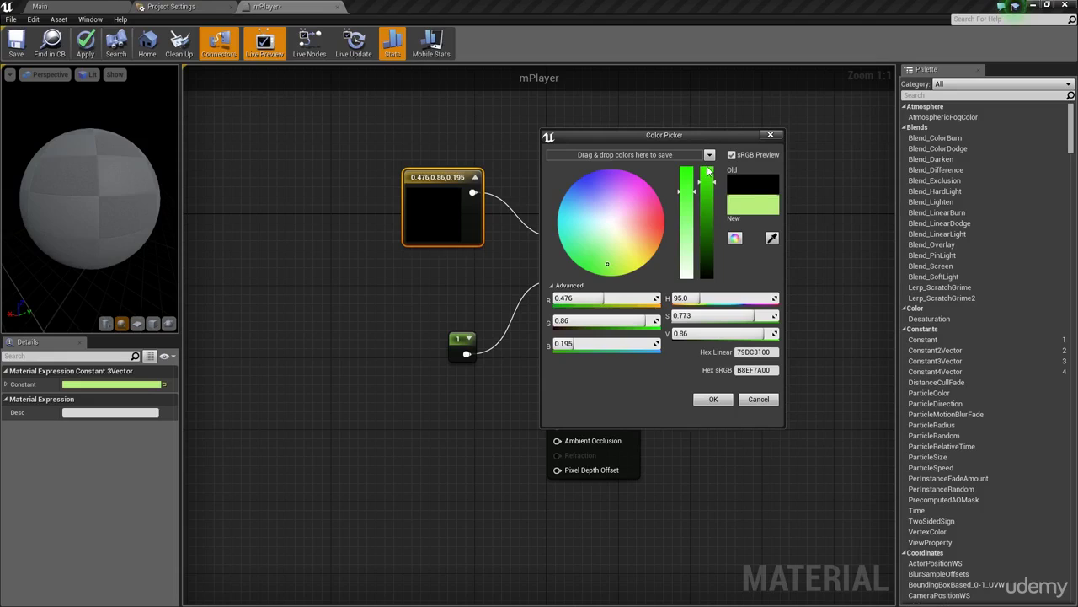
pyautogui.click(623, 267)
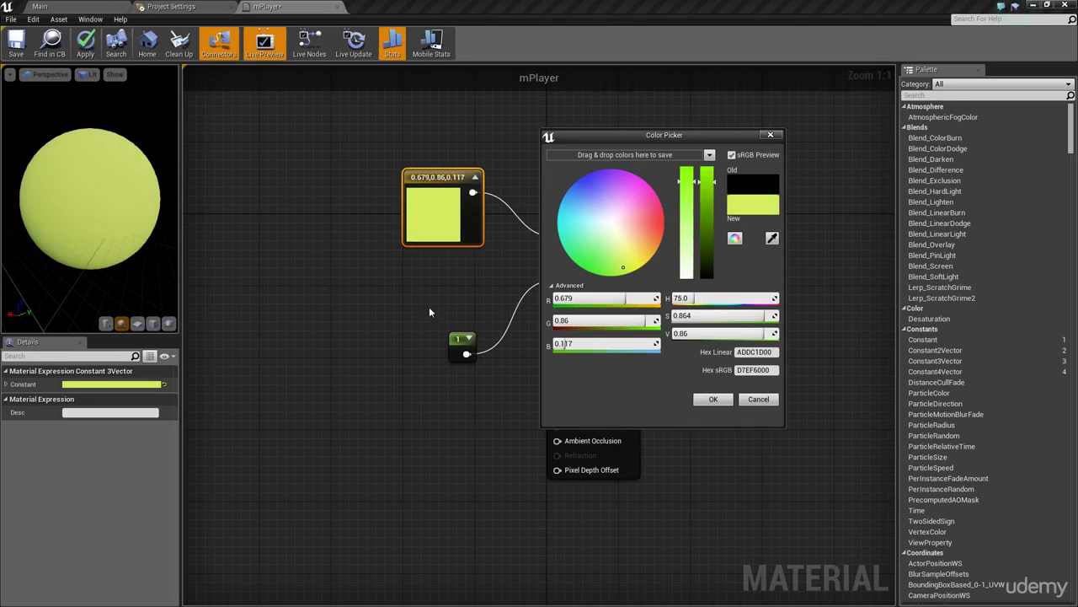
pyautogui.click(711, 400)
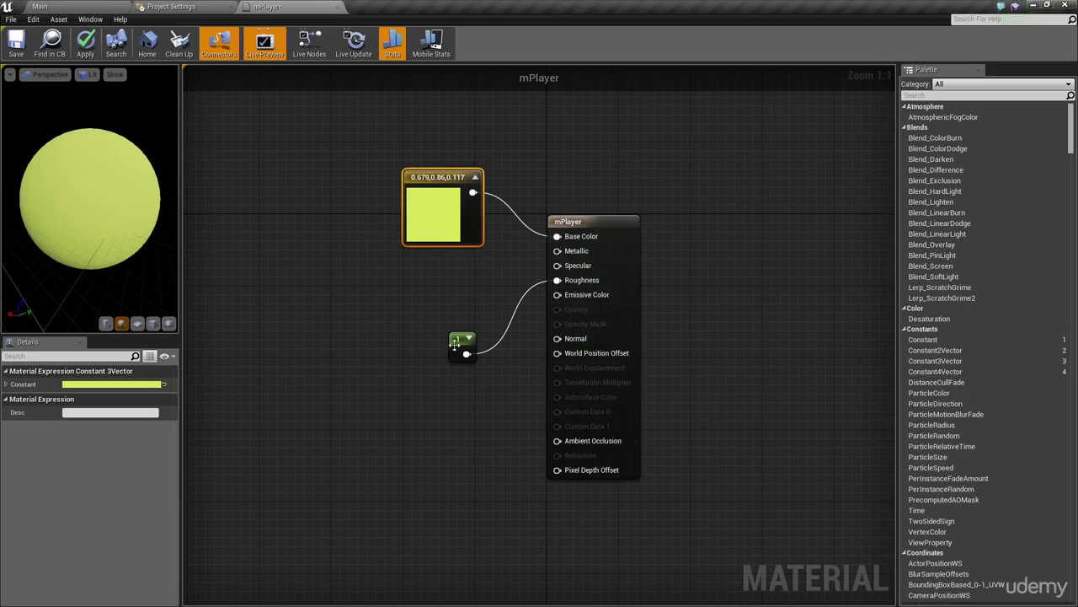
# - Inspect the preview sphere from another angle, and apply and save the changes to the mPlayer material
pyautogui.moveTo(134, 160); pyautogui.dragTo(193, 161)
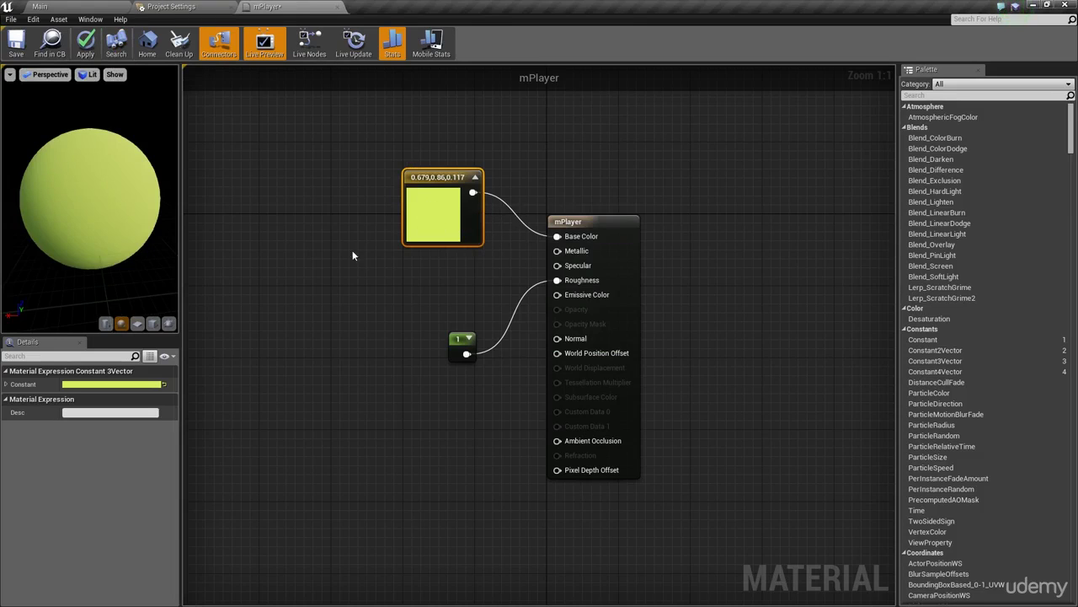
pyautogui.click(88, 49)
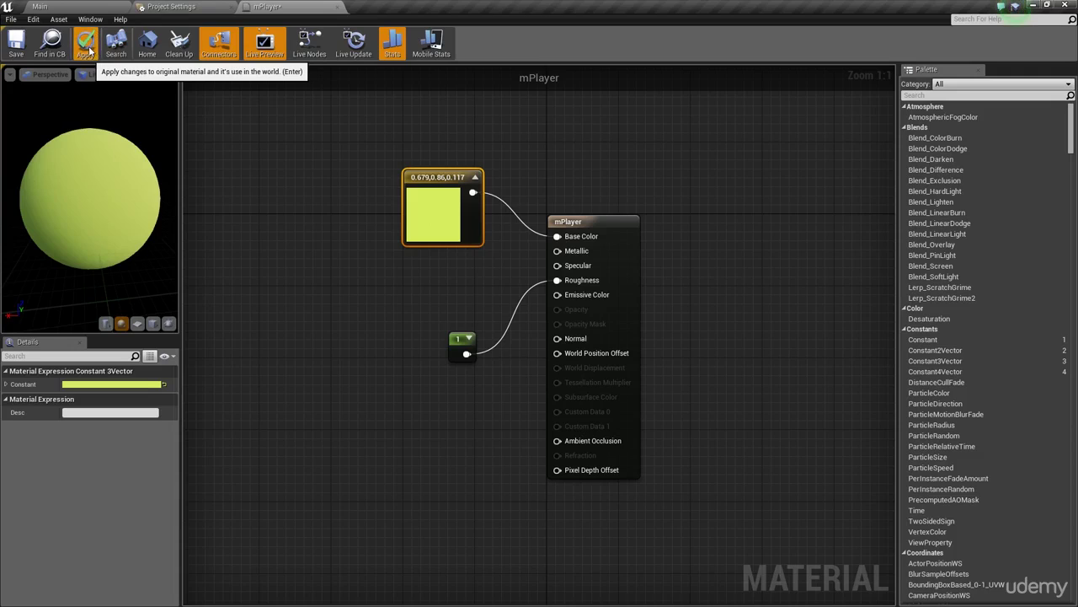
pyautogui.click(15, 46)
# - Open the enemyShip2 mesh from the Art > Models folder and inspect it from several angles
pyautogui.click(69, 8)
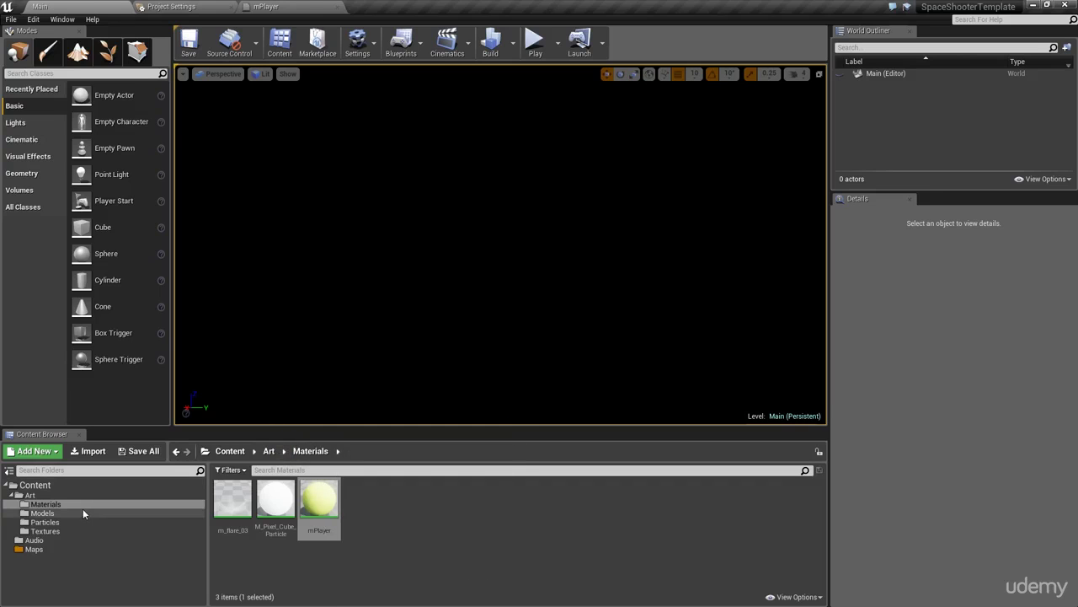
pyautogui.click(134, 513)
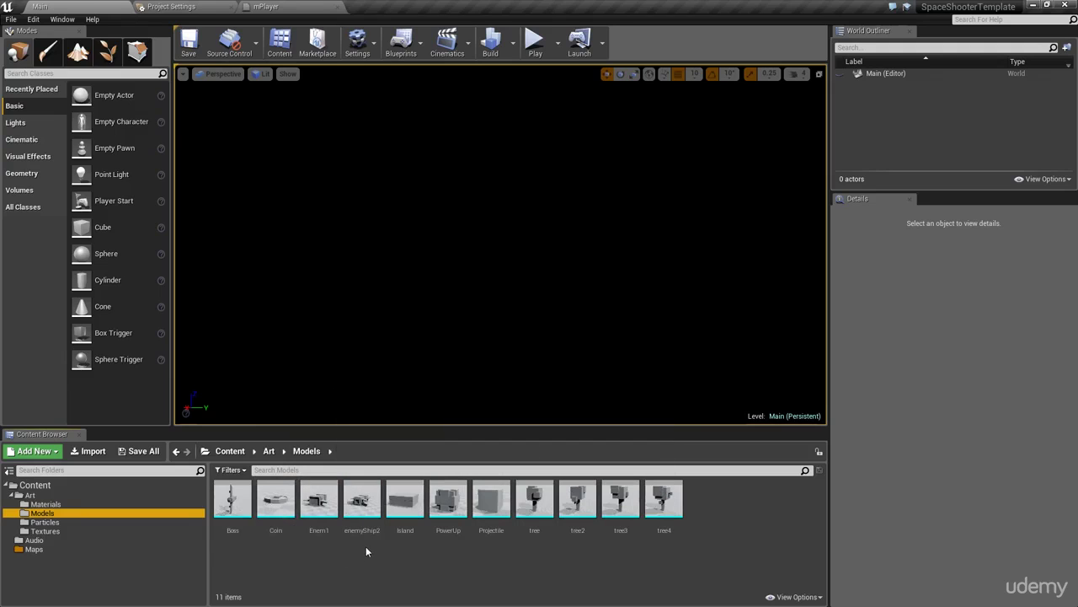
pyautogui.moveTo(358, 528)
pyautogui.doubleClick(354, 500)
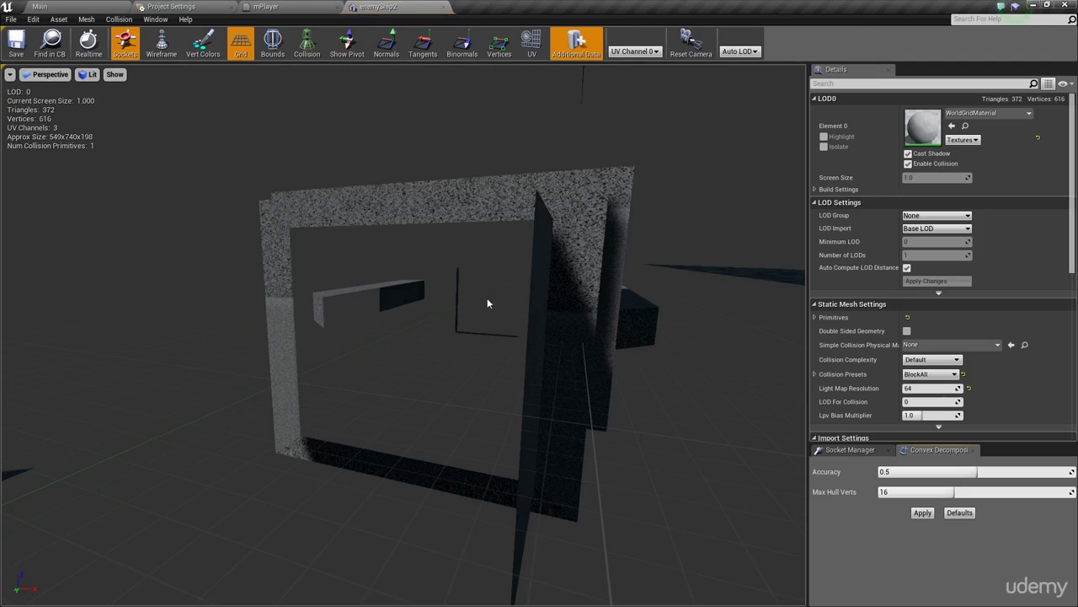
pyautogui.moveTo(502, 345); pyautogui.dragTo(784, 295)
pyautogui.moveTo(524, 268); pyautogui.dragTo(564, 268)
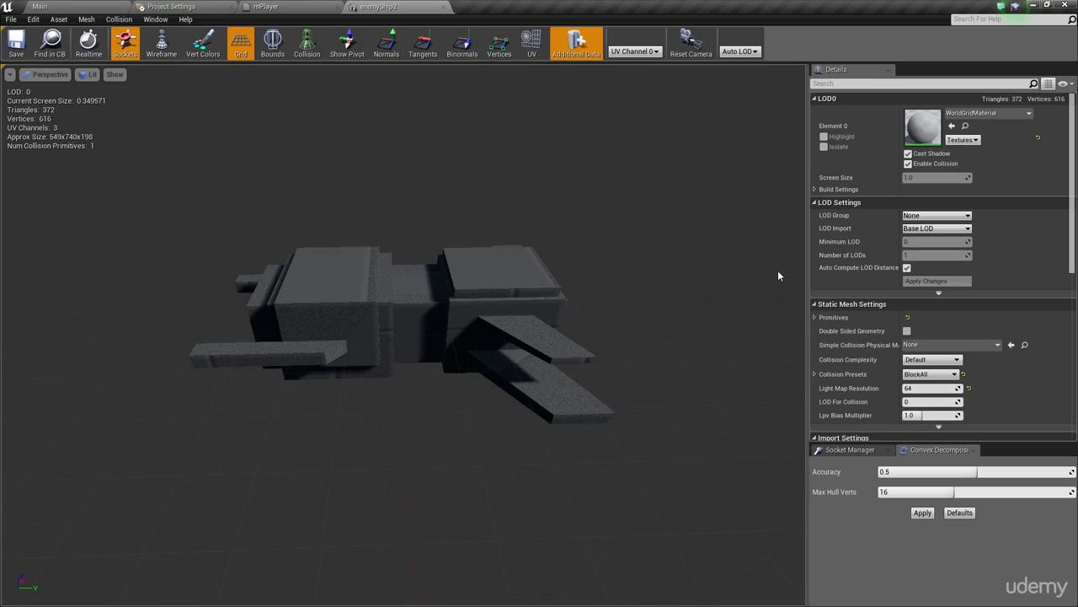
# - Assign the mPlayer material to Element 0 of the enemyShip2 mesh and inspect the colored ship from above
pyautogui.click(93, 6)
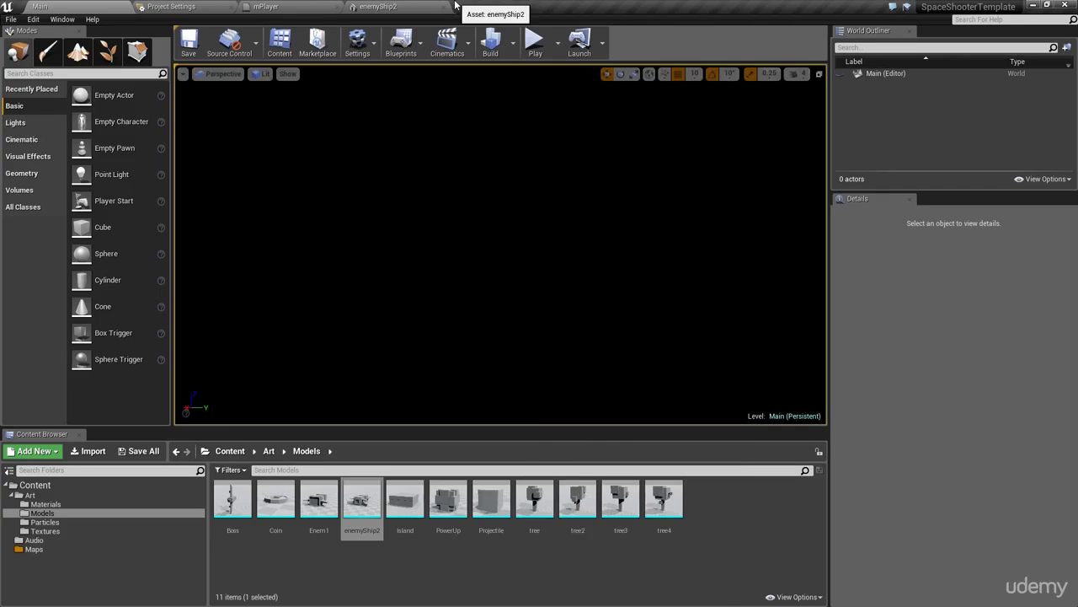
pyautogui.click(396, 6)
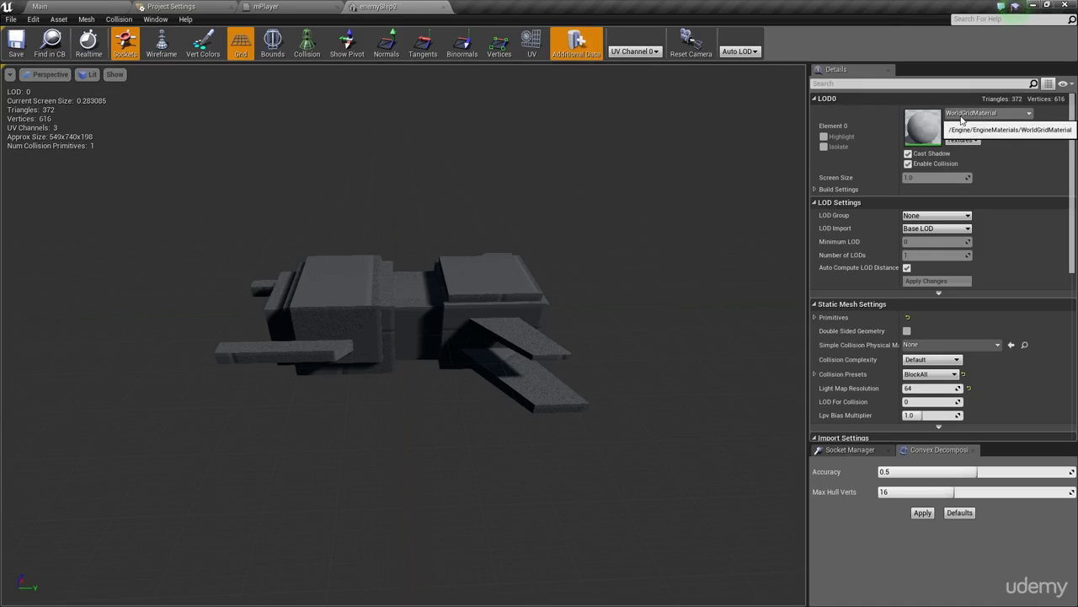
pyautogui.click(1009, 119)
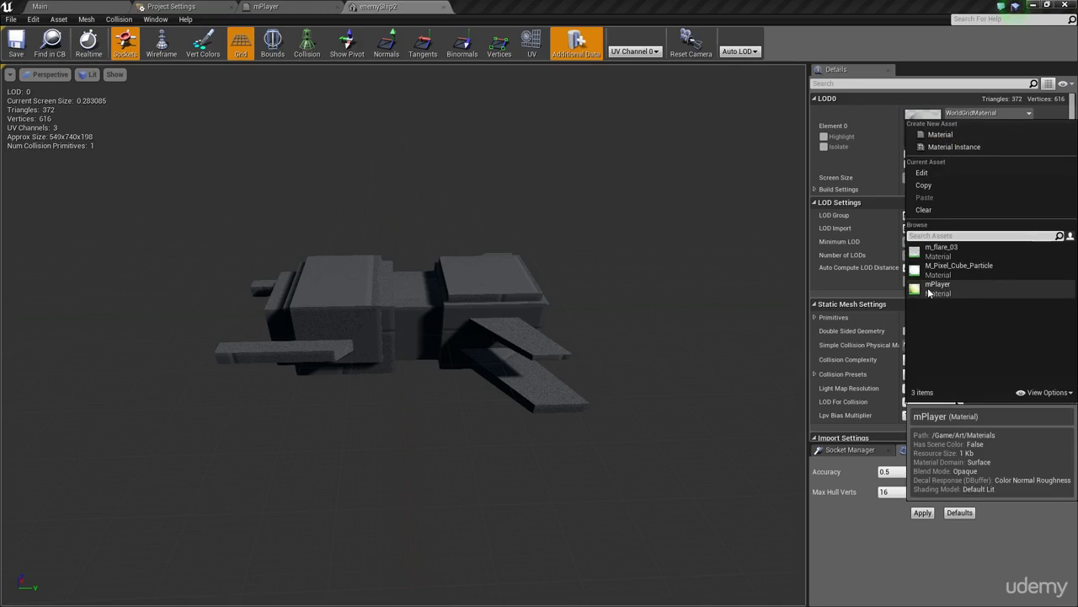
pyautogui.click(935, 287)
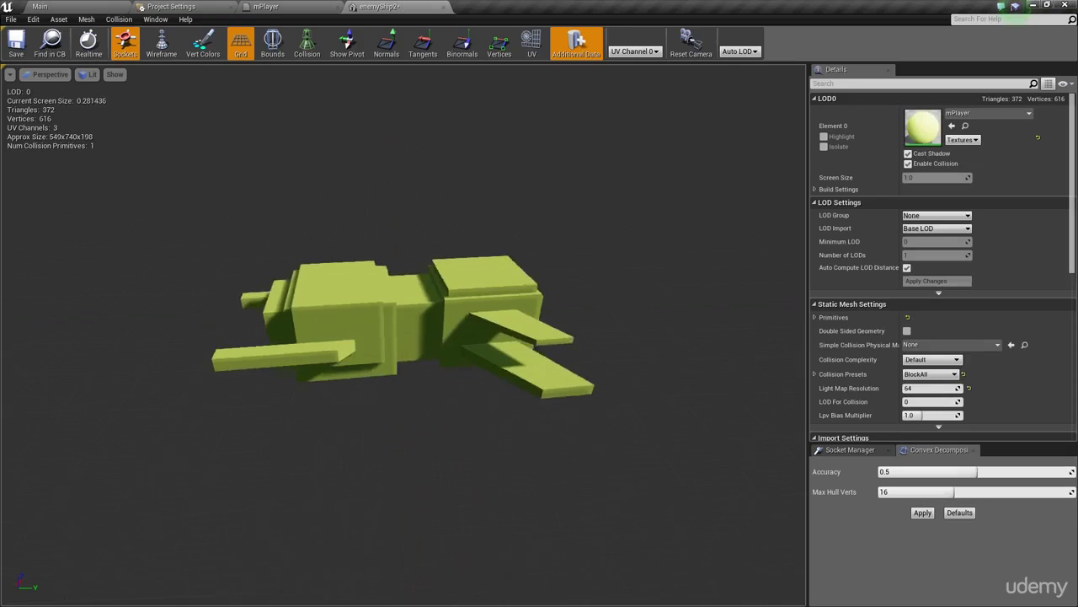
pyautogui.moveTo(405, 337); pyautogui.dragTo(655, 357)
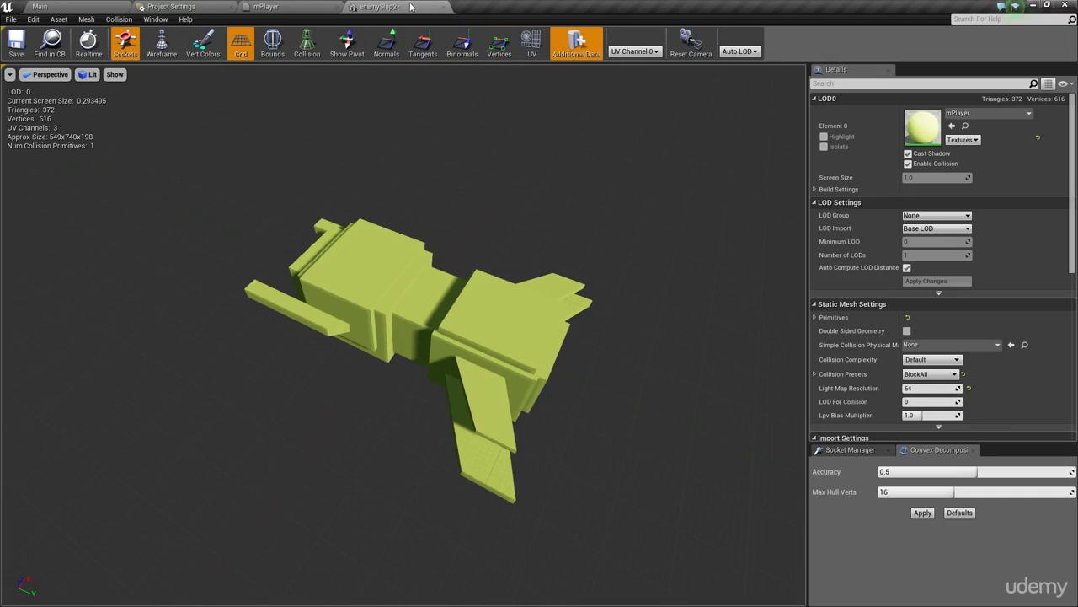
# - Return to the mPlayer material graph and move the Constant3Vector node farther away from the material node
pyautogui.click(307, 6)
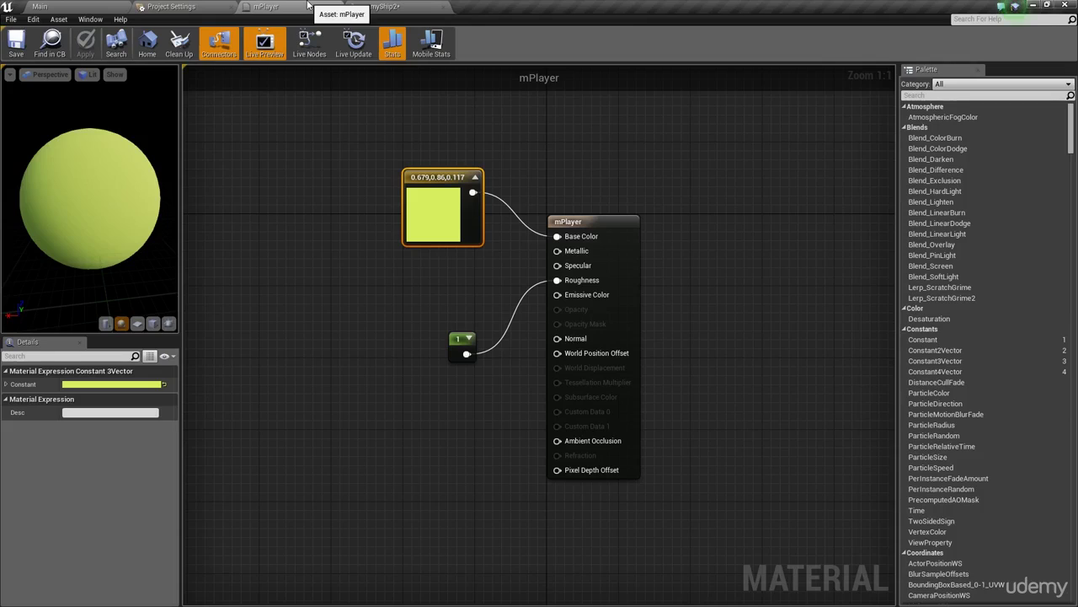
pyautogui.click(303, 52)
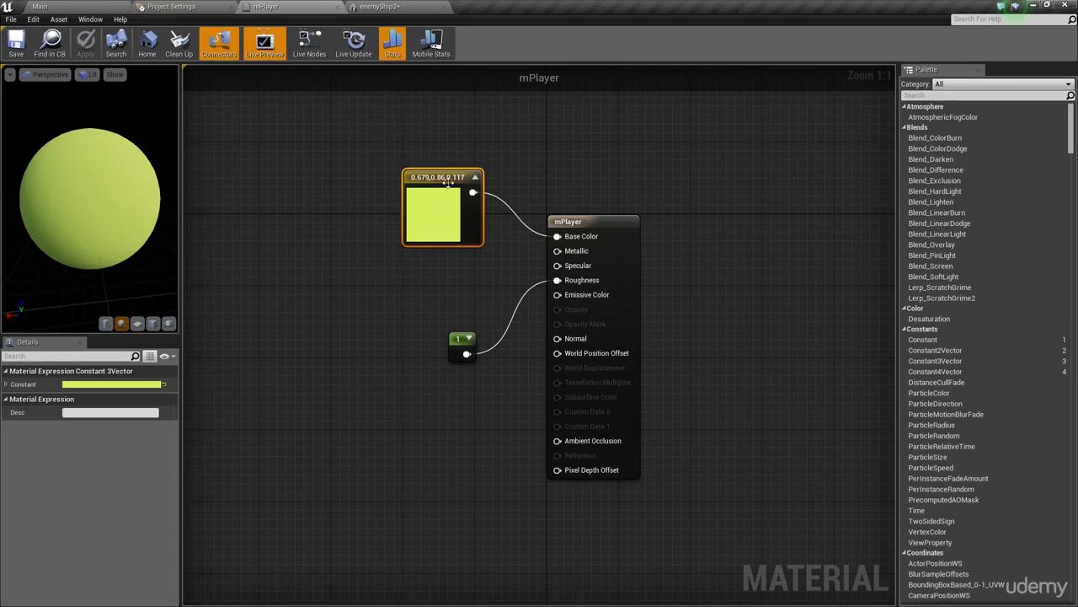
pyautogui.moveTo(429, 178); pyautogui.dragTo(339, 152)
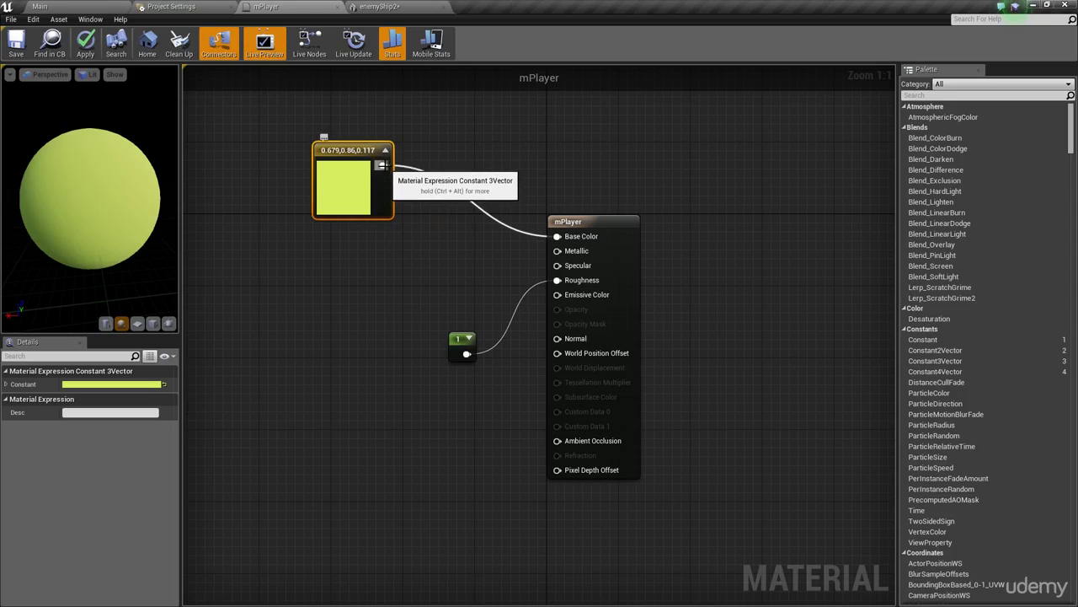
pyautogui.keyDown('alt'); pyautogui.click(382, 164); pyautogui.keyUp('alt')
pyautogui.moveTo(424, 239); pyautogui.dragTo(271, 116)
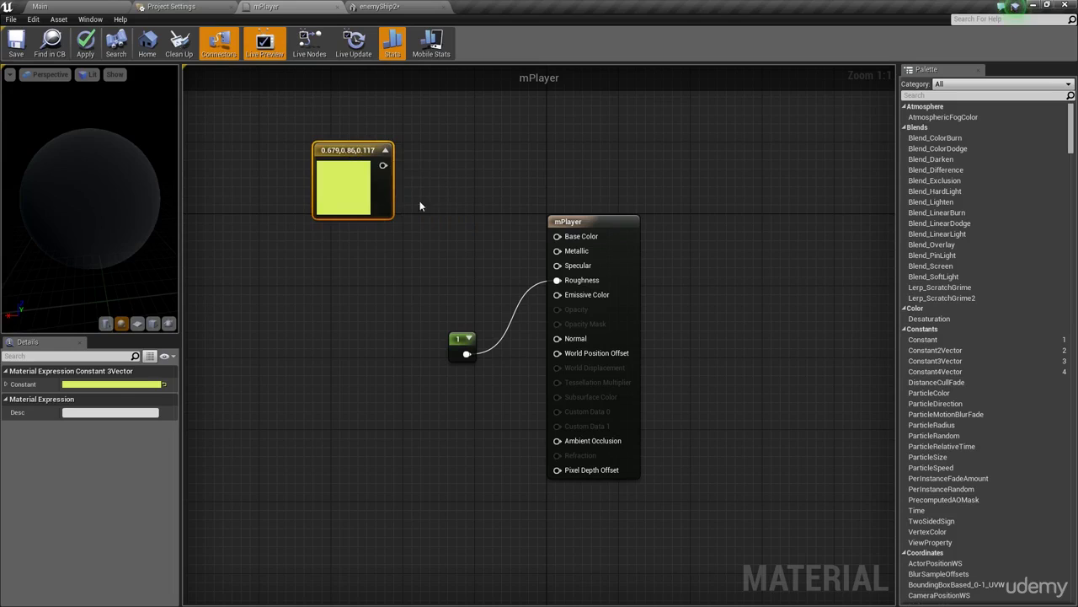
pyautogui.hotkey('ctrl', 'z')
# - Delete the yellow-green Constant3Vector node from the mPlayer material graph
pyautogui.moveTo(463, 267); pyautogui.dragTo(300, 107)
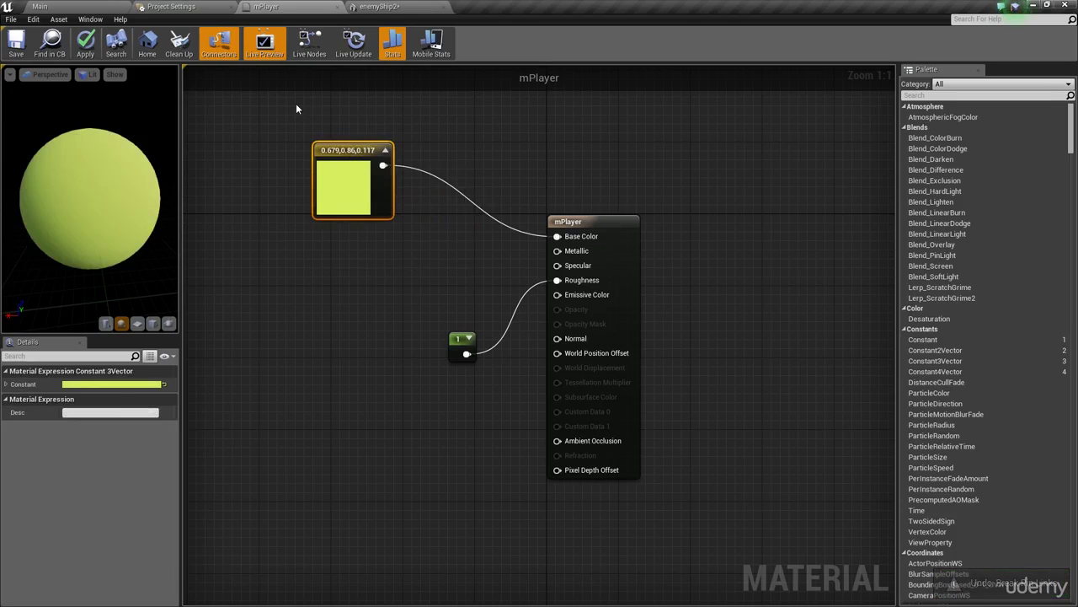
pyautogui.press('Delete')
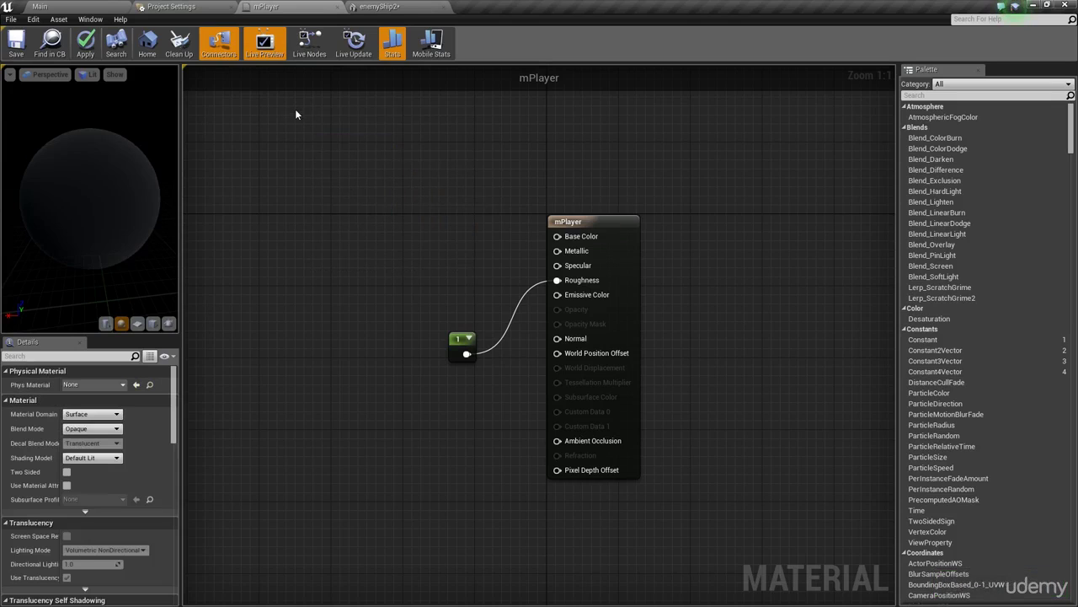
pyautogui.rightClick(316, 130)
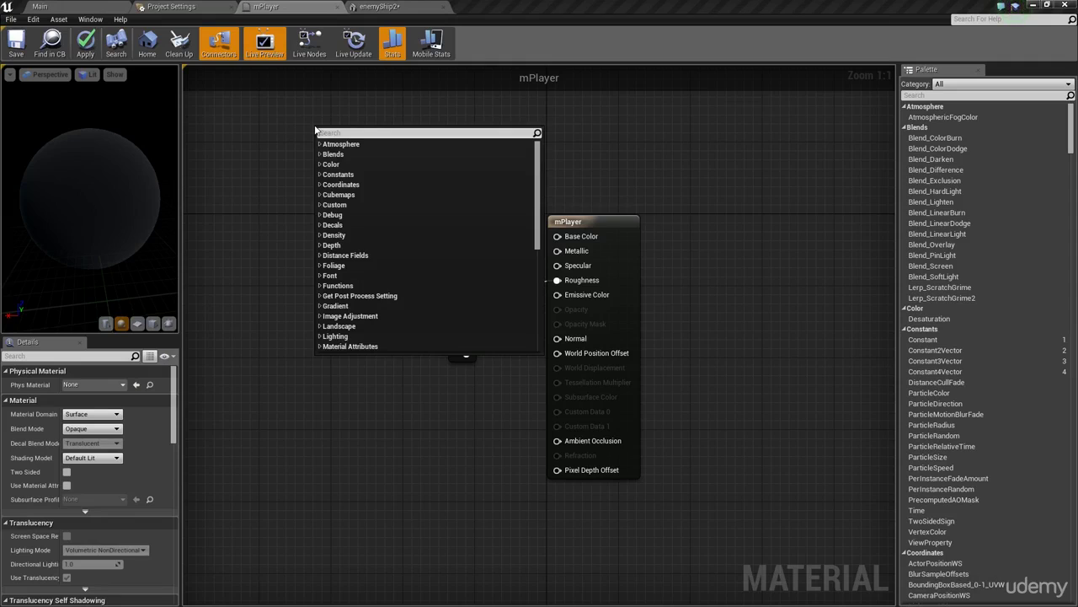
pyautogui.scroll(-10, 379, 248)
pyautogui.press('Escape')
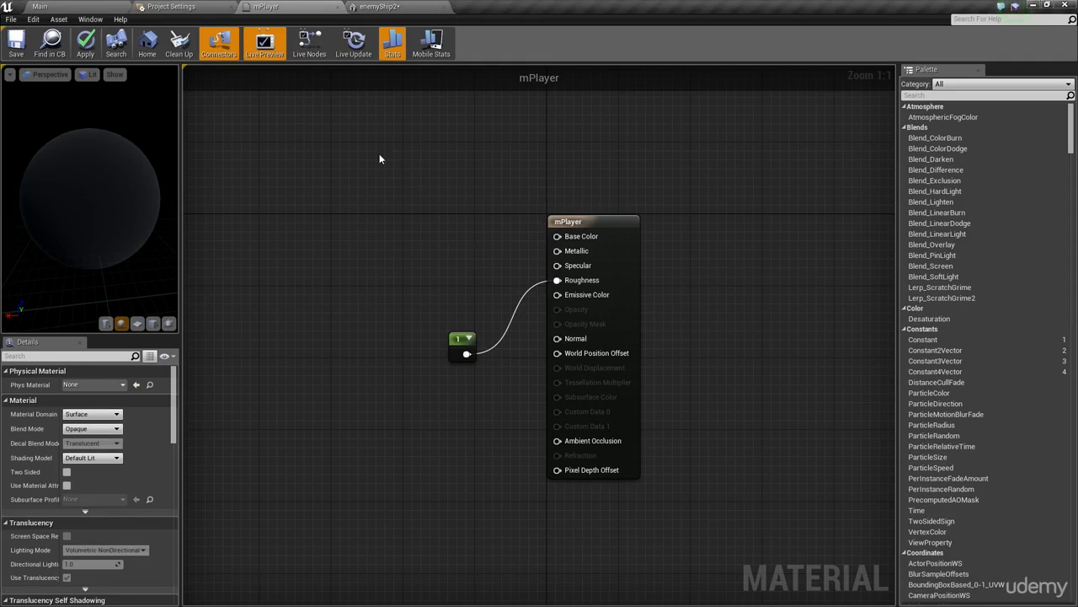
# - Search for "texturesam", add a SpriteTextureSampler node, and place it above and to the left of the Constant node
pyautogui.rightClick(379, 158)
pyautogui.write('tex')
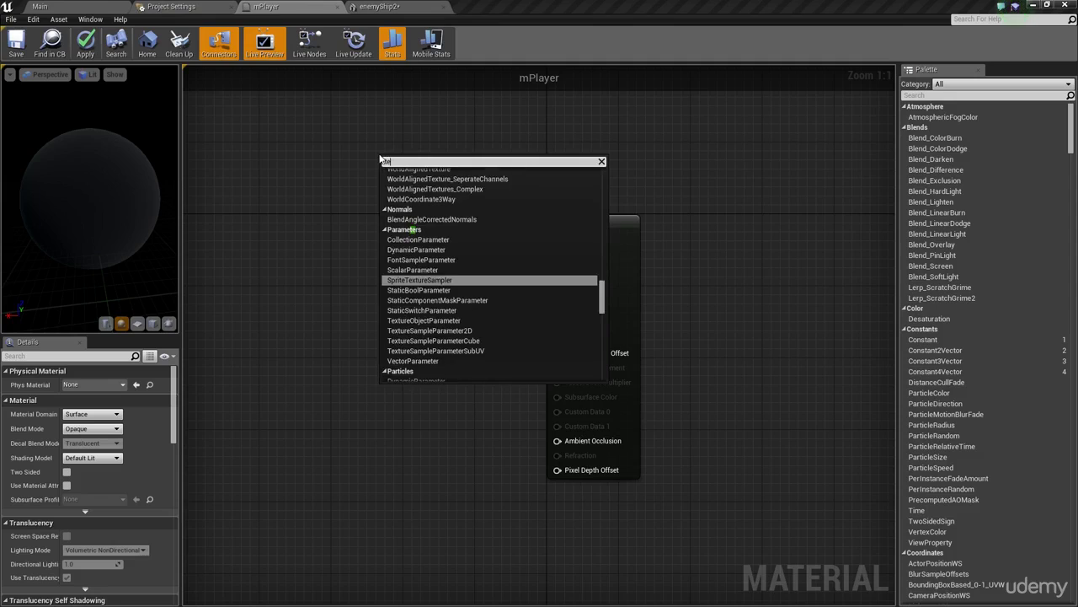
pyautogui.write('turesam')
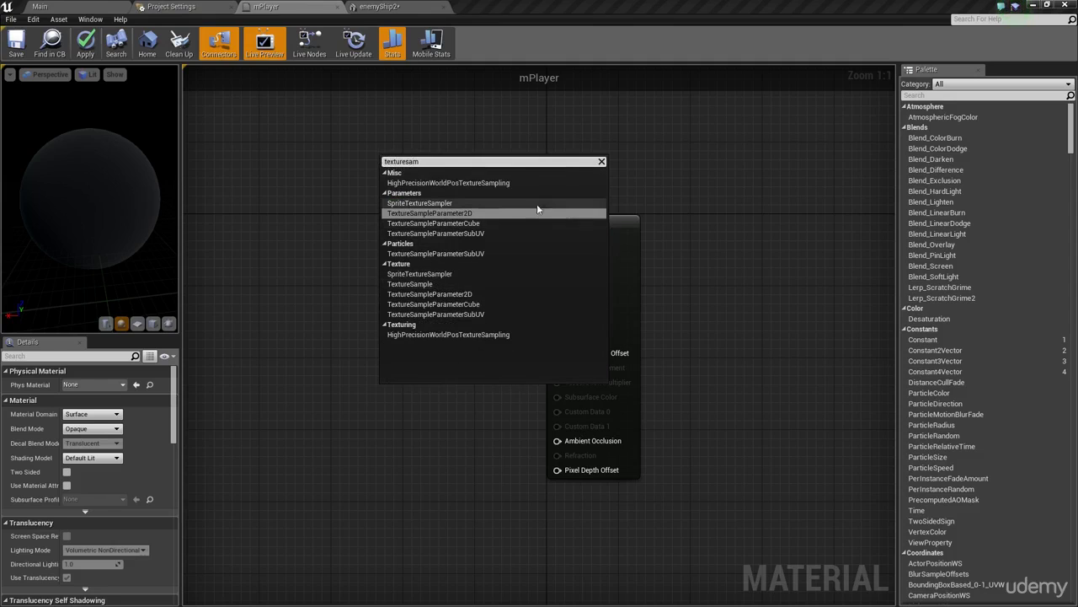
pyautogui.click(459, 203)
pyautogui.moveTo(388, 185); pyautogui.dragTo(336, 187)
pyautogui.click(326, 185)
pyautogui.moveTo(411, 167); pyautogui.dragTo(353, 173)
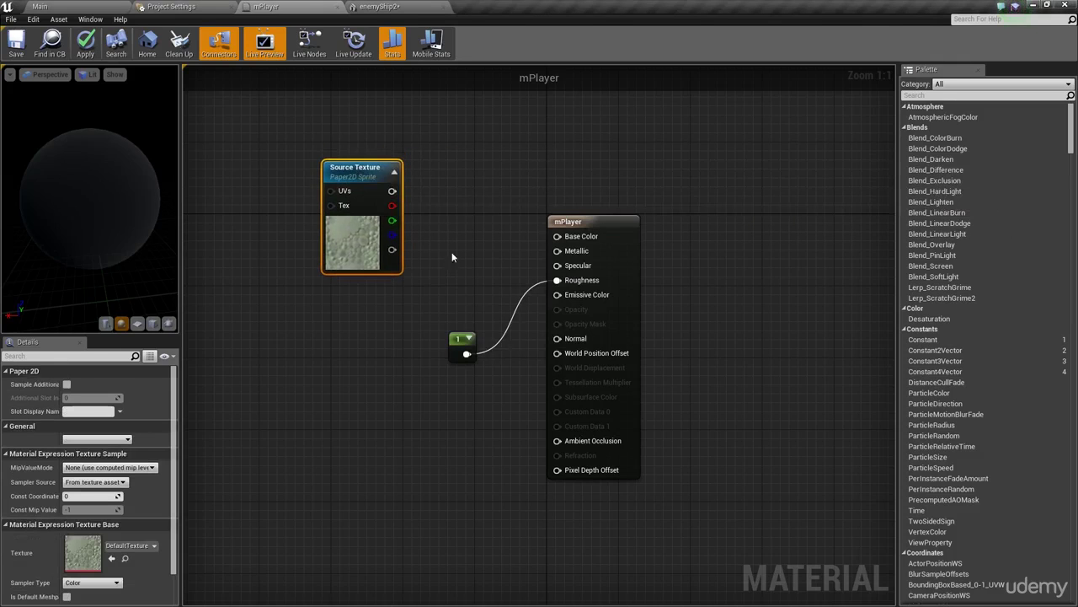
pyautogui.moveTo(375, 214); pyautogui.dragTo(358, 187)
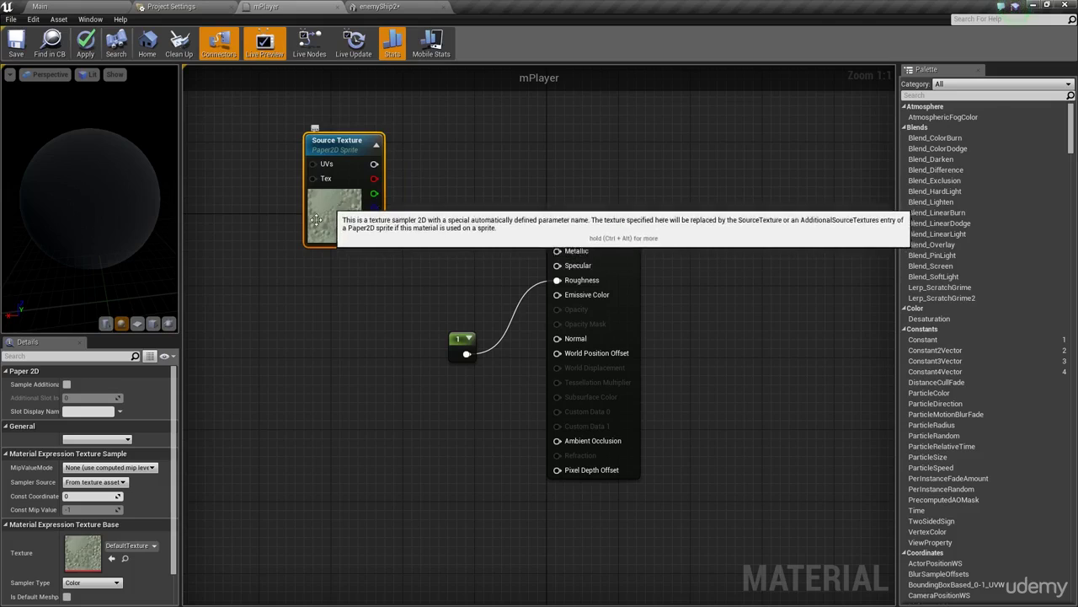
# - Set the Source Texture node's texture to PlayerTexture and connect its color output to the material's Base Color input
pyautogui.scroll(-2, 105, 472)
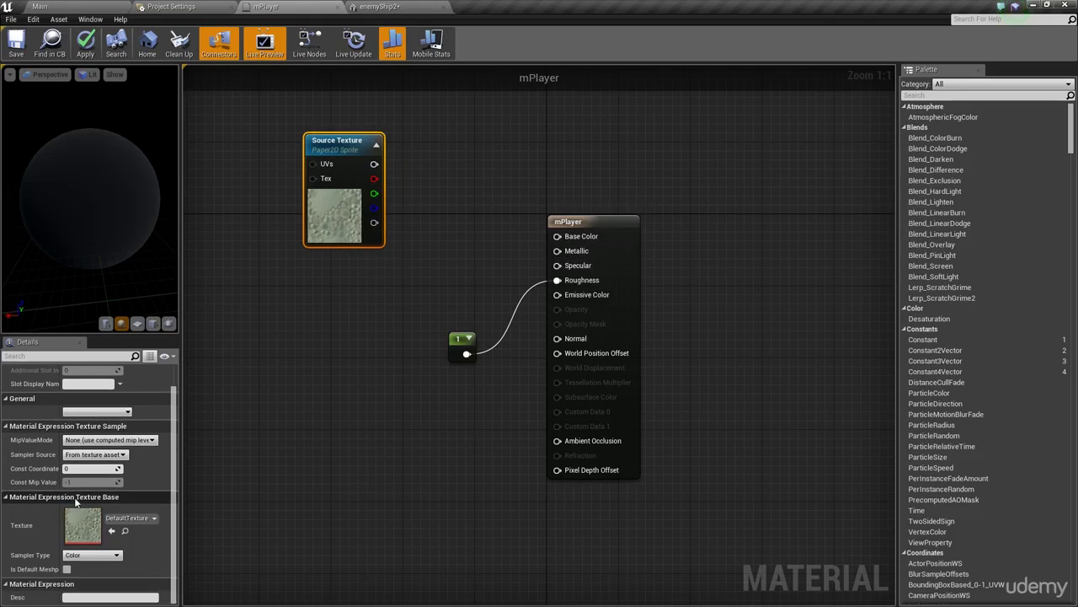
pyautogui.click(131, 517)
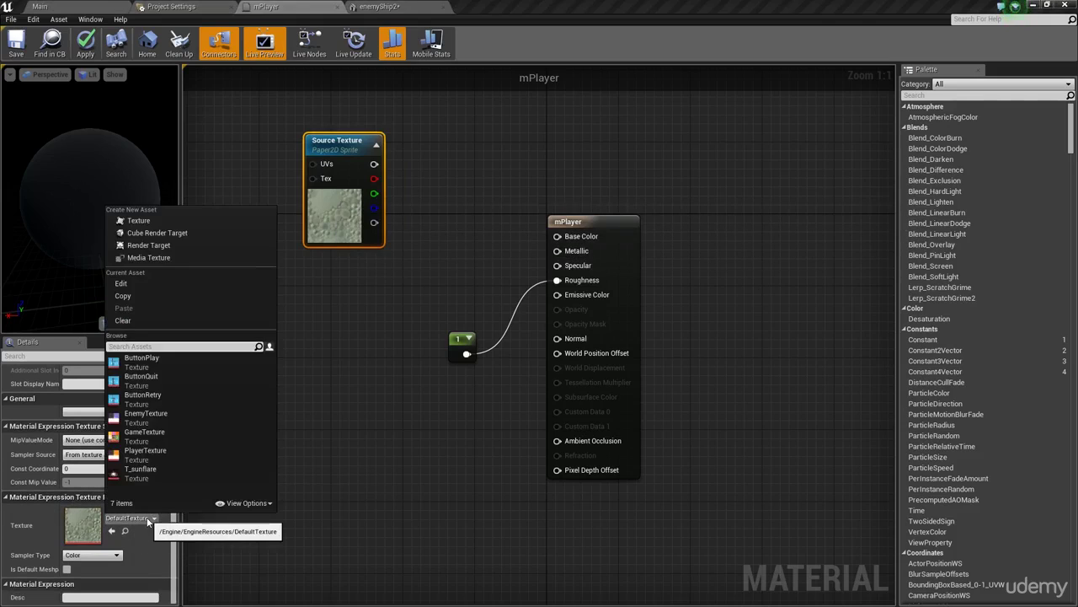
pyautogui.click(149, 454)
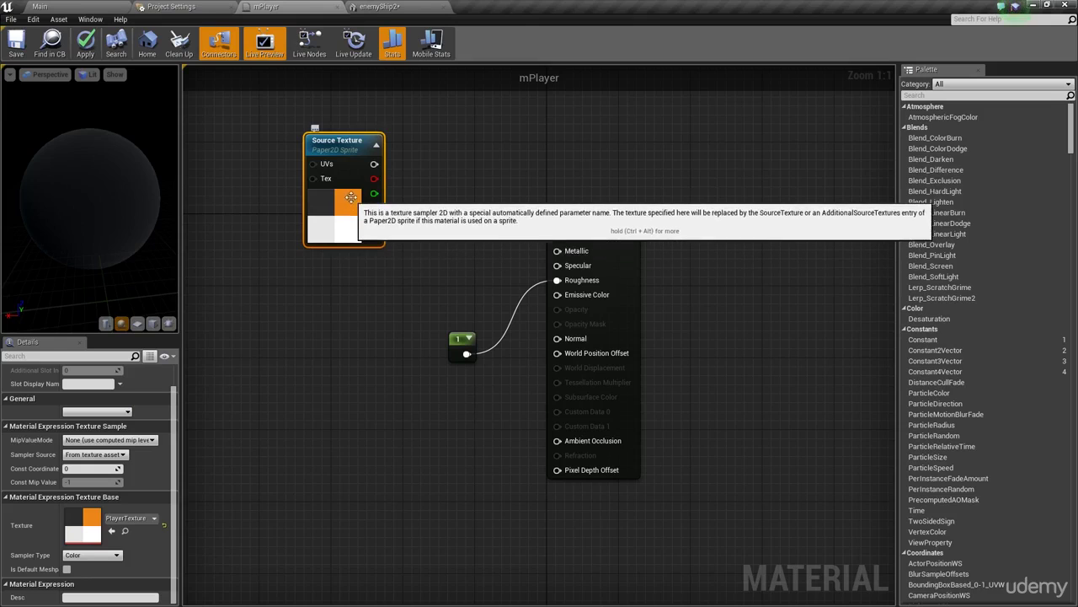
pyautogui.moveTo(374, 164); pyautogui.dragTo(561, 239)
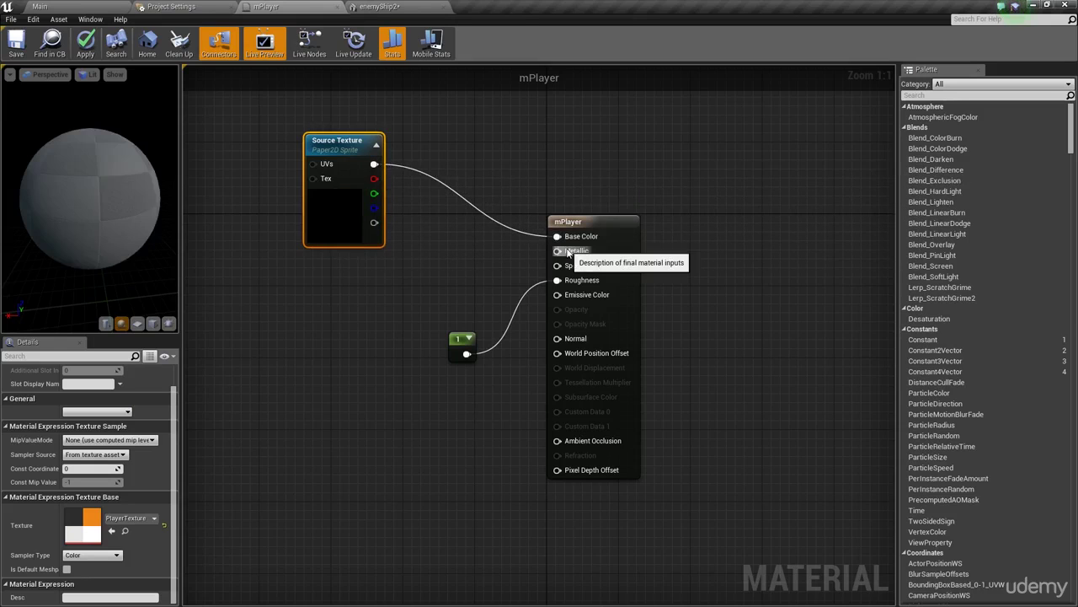
# - Inspect the textured material in the preview on the sphere, cylinder, plane, cube, and selected ship mesh
pyautogui.moveTo(90, 198); pyautogui.dragTo(110, 227)
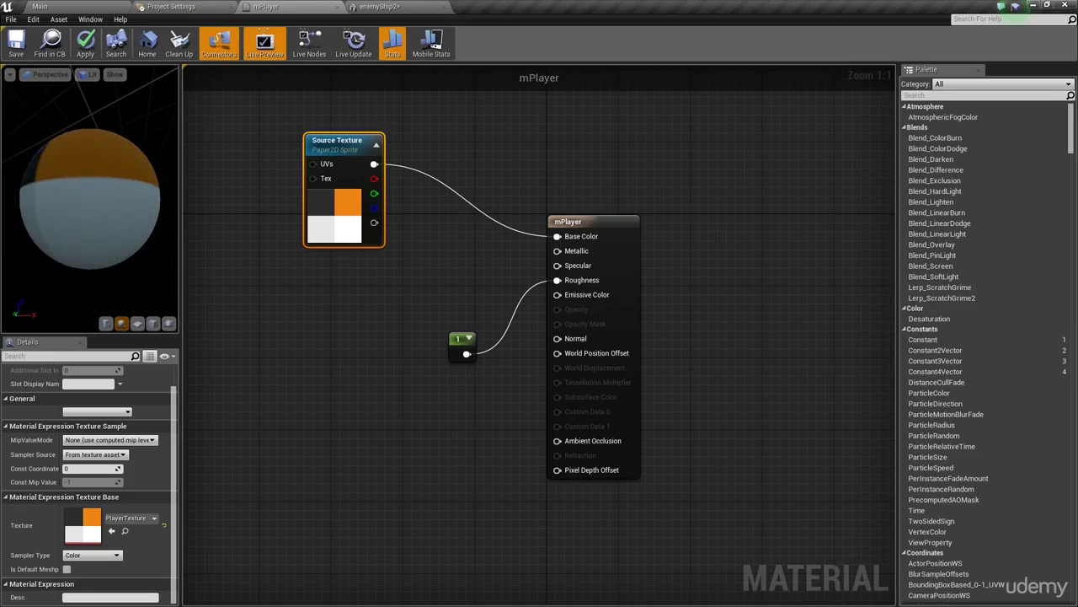
pyautogui.moveTo(116, 314)
pyautogui.mouseDown()
pyautogui.moveTo(118, 295)
pyautogui.moveTo(116, 314)
pyautogui.mouseUp()
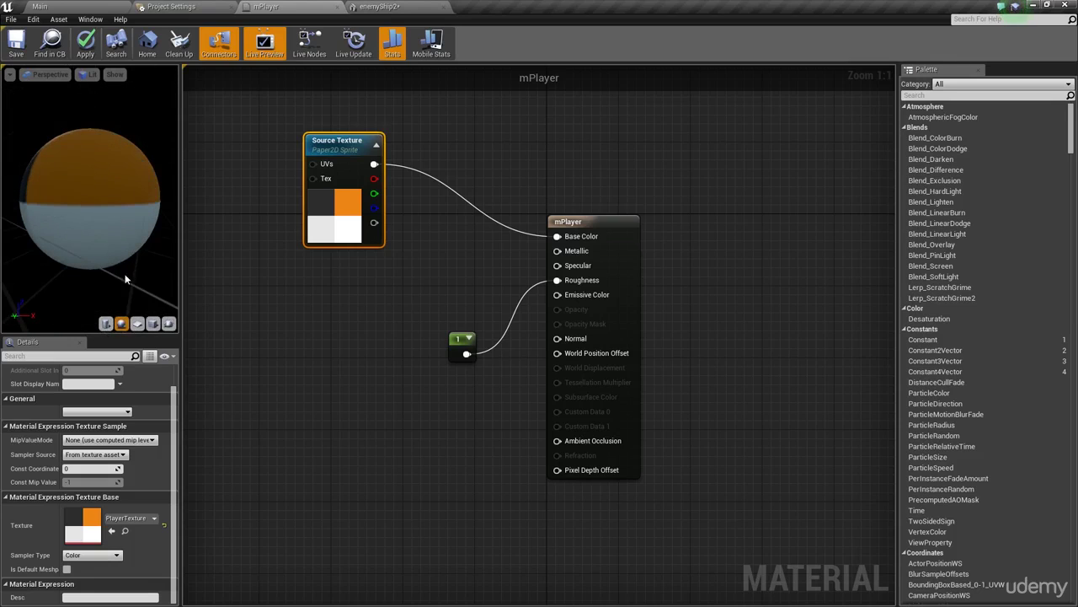
pyautogui.click(105, 322)
pyautogui.moveTo(92, 252); pyautogui.dragTo(162, 295)
pyautogui.click(141, 326)
pyautogui.click(152, 323)
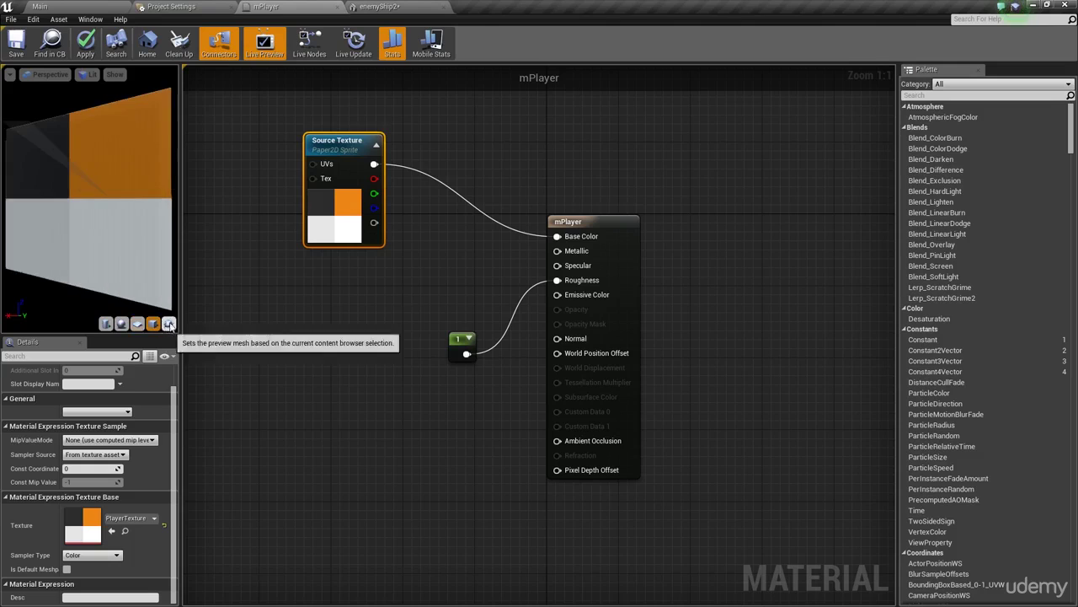
pyautogui.click(169, 324)
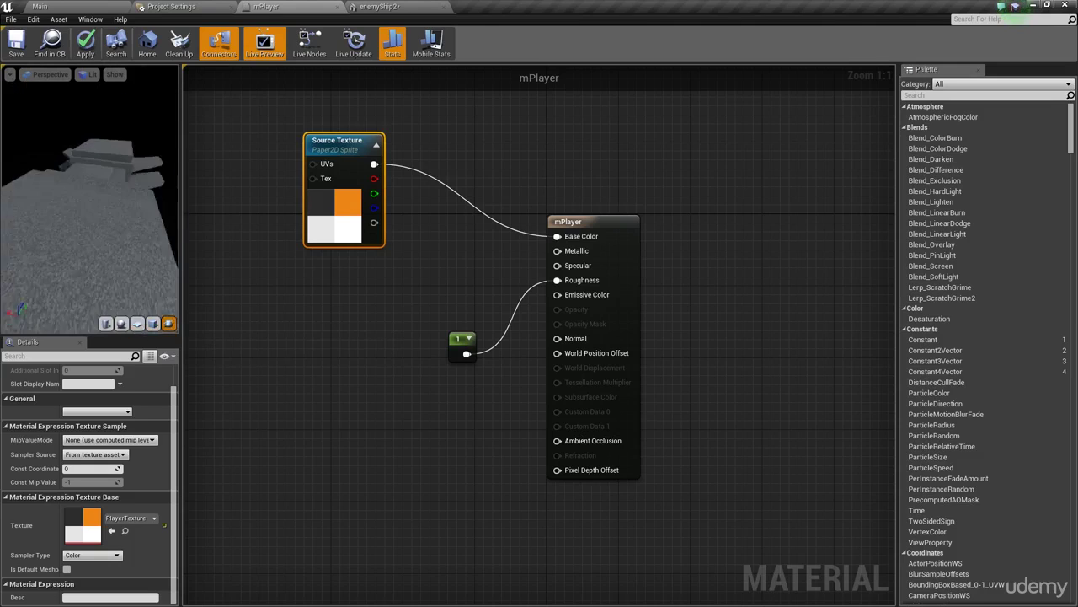
pyautogui.moveTo(83, 211); pyautogui.dragTo(82, 261, button='right')
pyautogui.moveTo(83, 211); pyautogui.dragTo(155, 201)
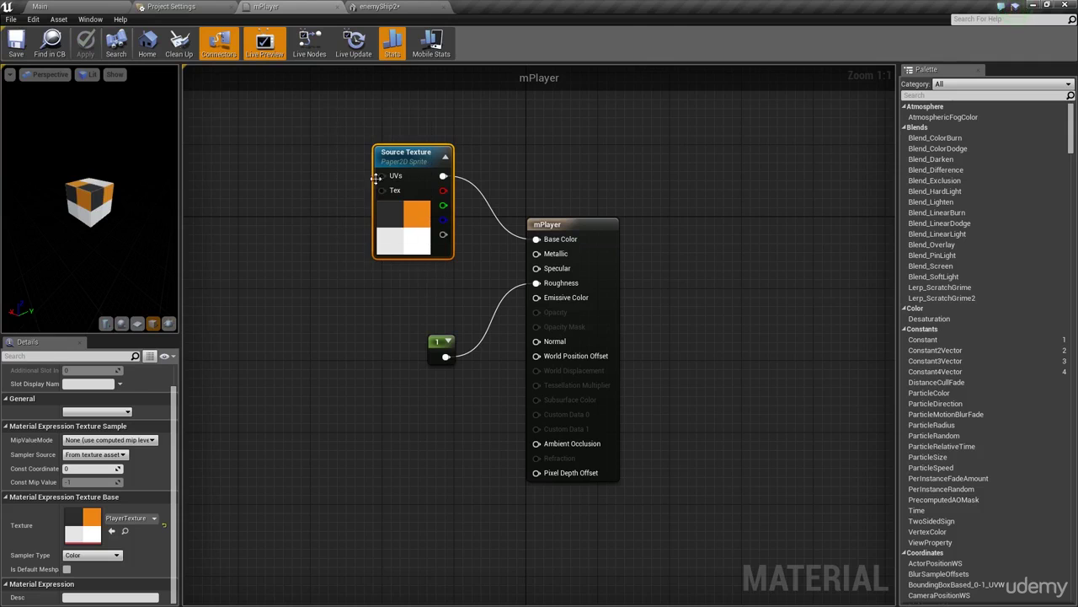
# - Return to the enemyShip2 mesh and inspect its textured surfaces from different angles
pyautogui.click(44, 6)
pyautogui.doubleClick(357, 498)
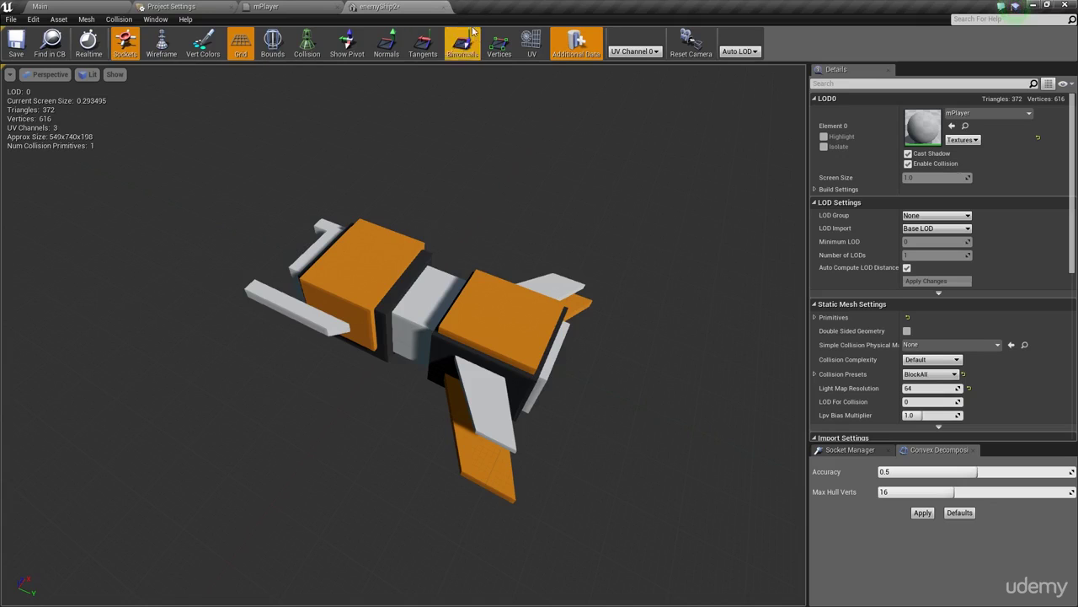
pyautogui.moveTo(404, 337); pyautogui.dragTo(646, 316)
pyautogui.moveTo(530, 216); pyautogui.dragTo(627, 282)
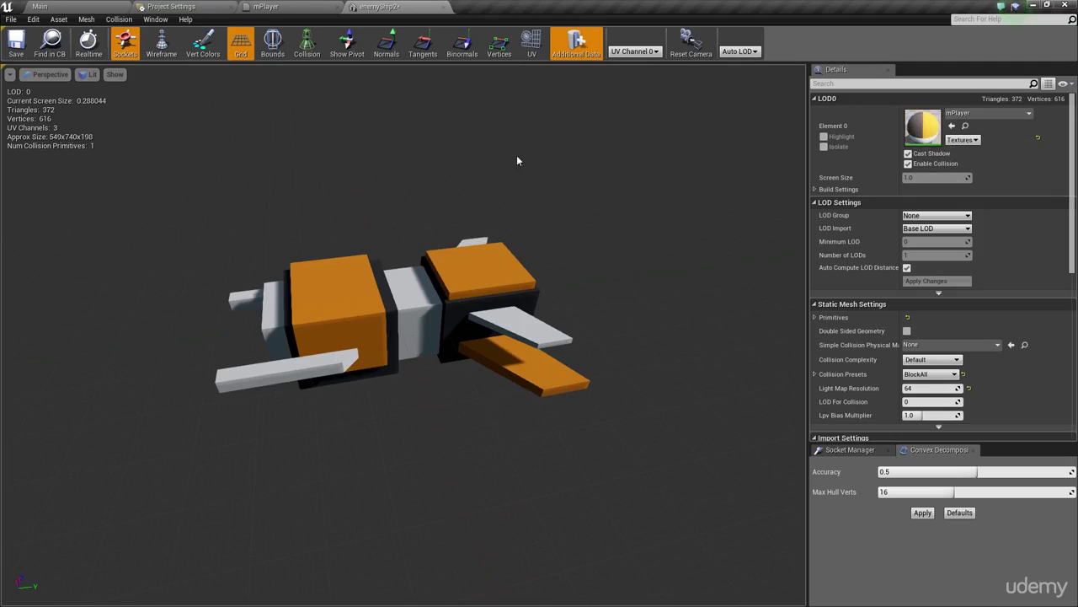
# - Show the UV layout overlay for enemyShip2 and examine channel 0 alongside the textured ship
pyautogui.click(531, 42)
pyautogui.scroll(-3, 547, 194)
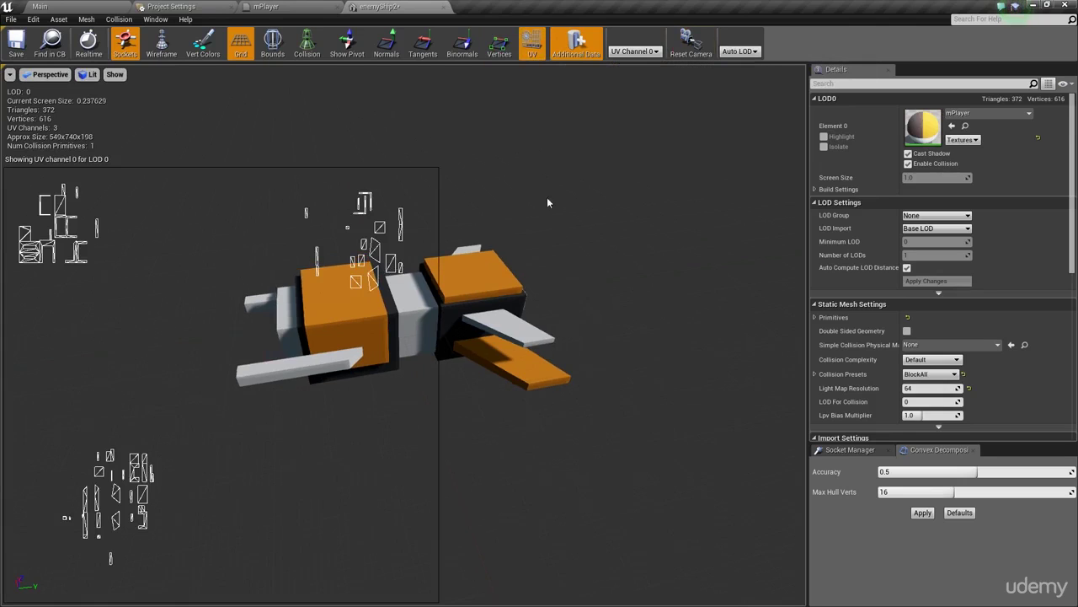
pyautogui.scroll(-3, 322, 291)
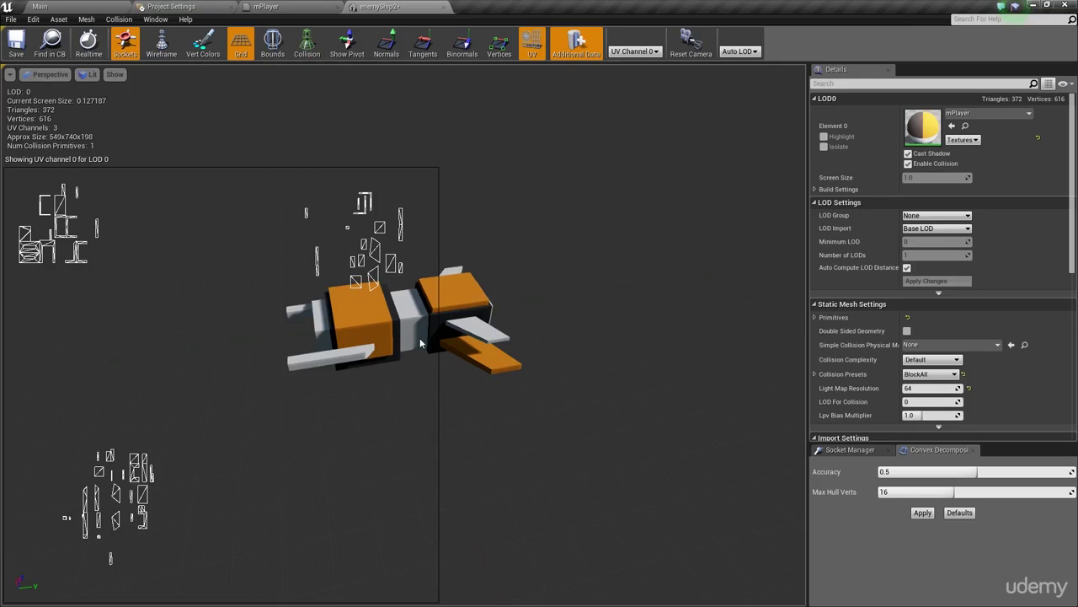
pyautogui.moveTo(573, 295)
pyautogui.mouseDown()
pyautogui.moveTo(379, 313)
pyautogui.moveTo(574, 292)
pyautogui.mouseUp()
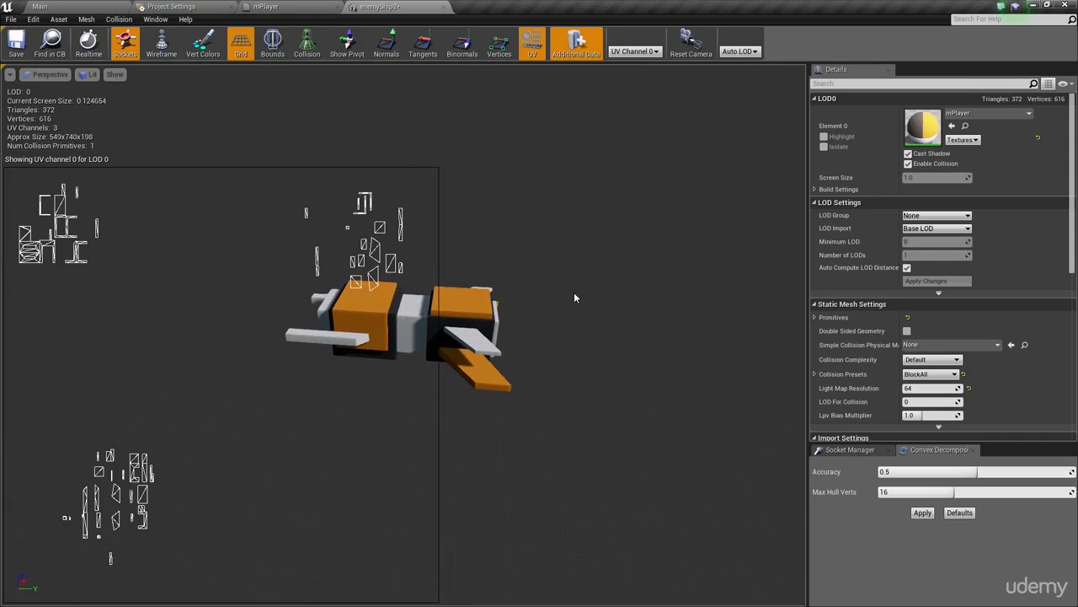
# - Duplicate the mPlayer material in the Art/Materials folder and name the copy mEnemy
pyautogui.click(59, 7)
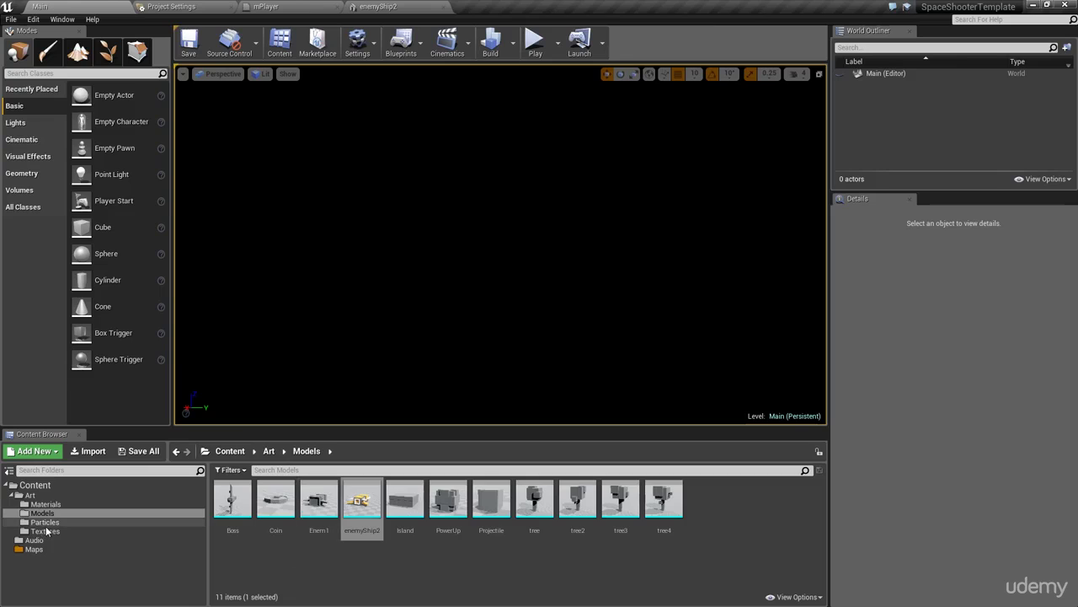
pyautogui.click(45, 504)
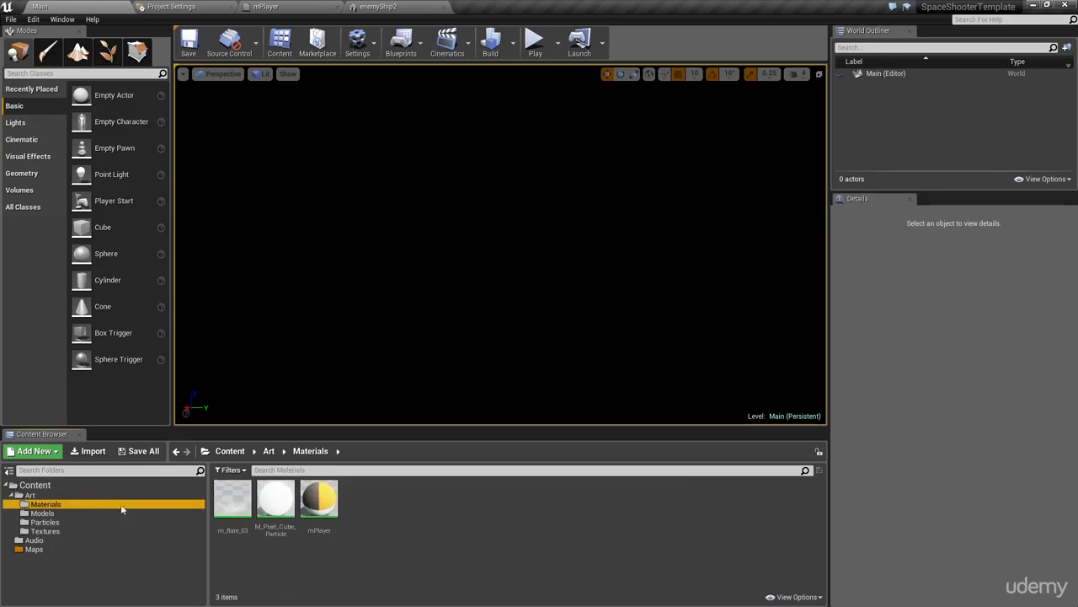
pyautogui.click(331, 506)
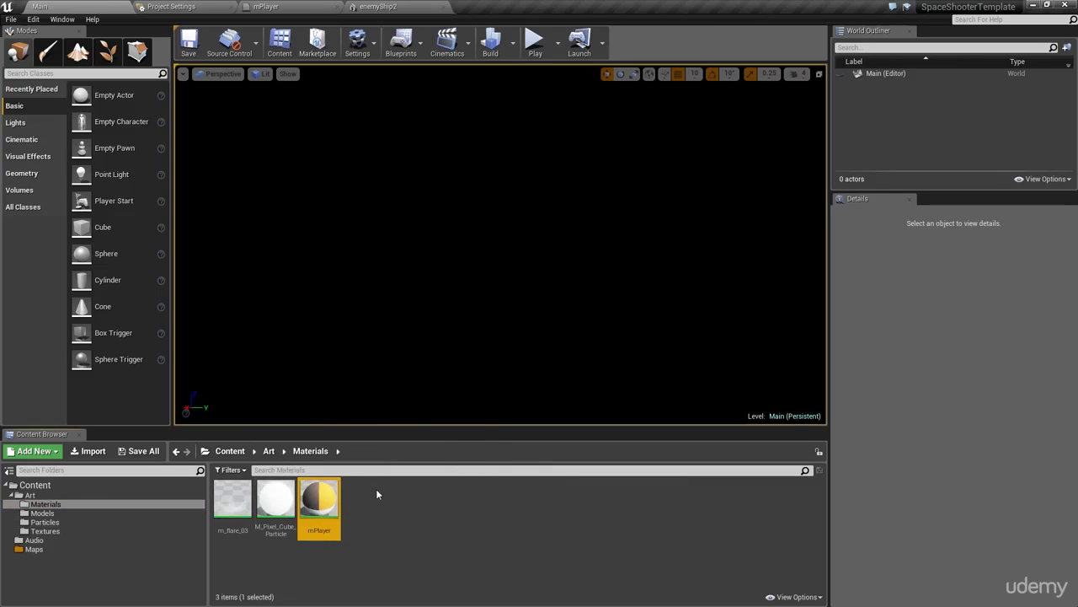
pyautogui.hotkey('ctrl', 'w')
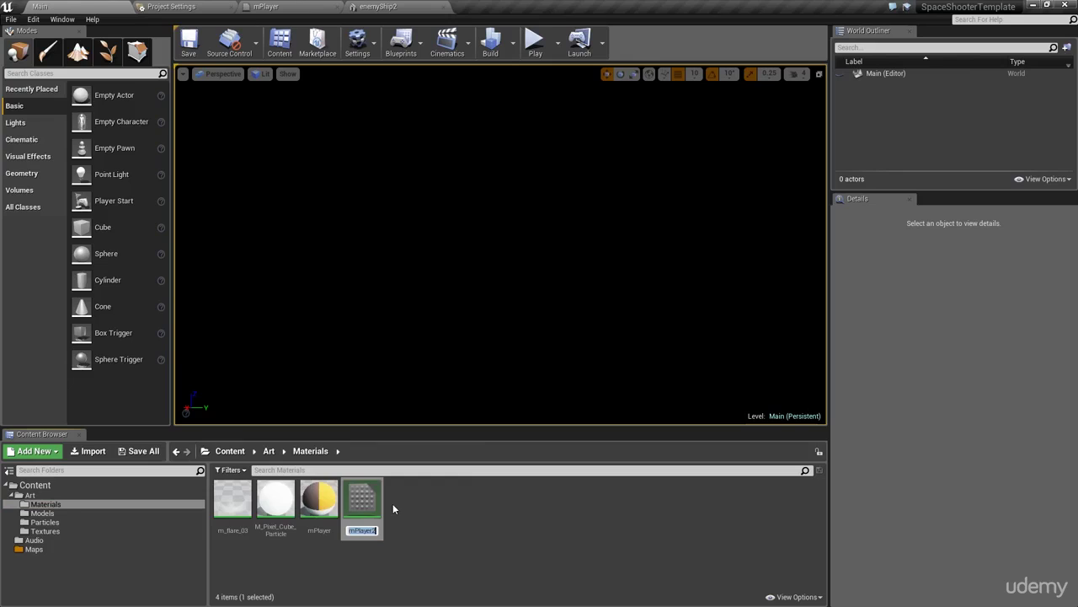
pyautogui.write('mEnemy')
pyautogui.press('Return')
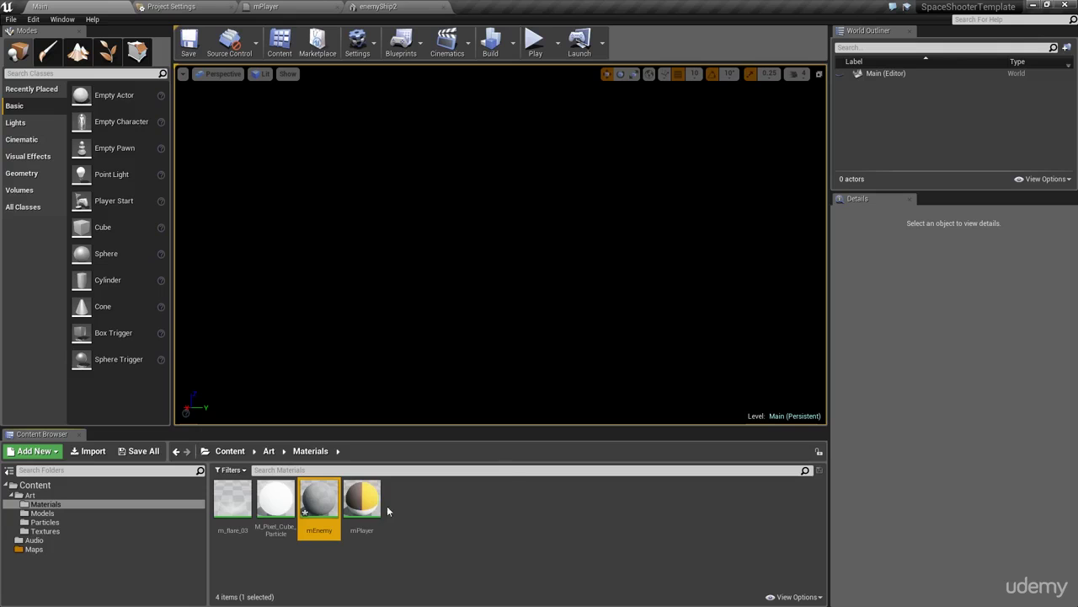
# - Set mEnemy's Source Texture node to use EnemyTexture, preview the material on the cube, and apply and save the change
pyautogui.doubleClick(317, 504)
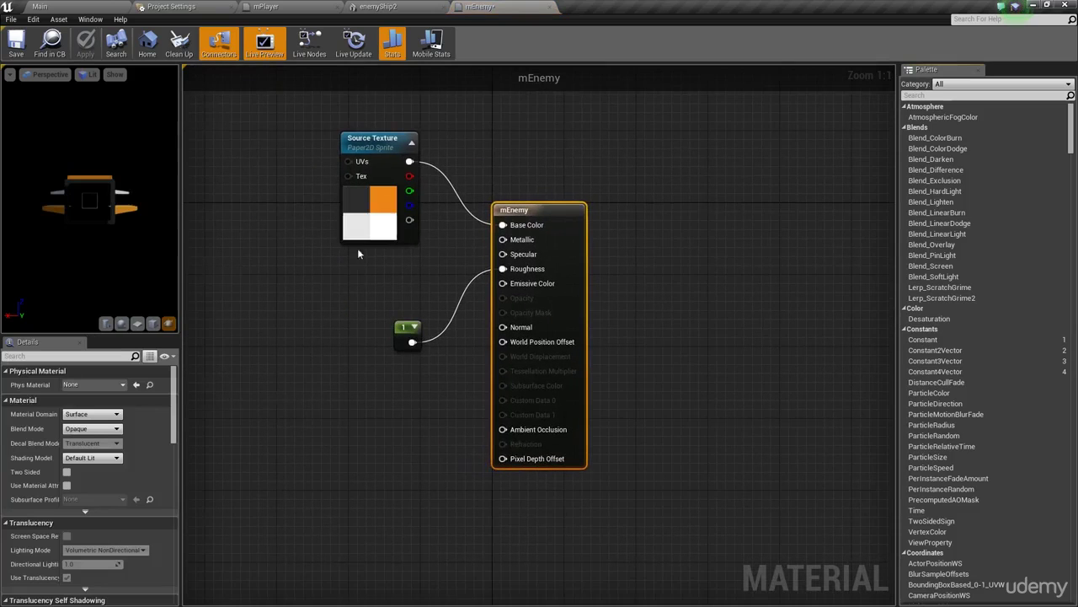
pyautogui.moveTo(109, 199); pyautogui.dragTo(160, 213)
pyautogui.click(153, 324)
pyautogui.click(371, 143)
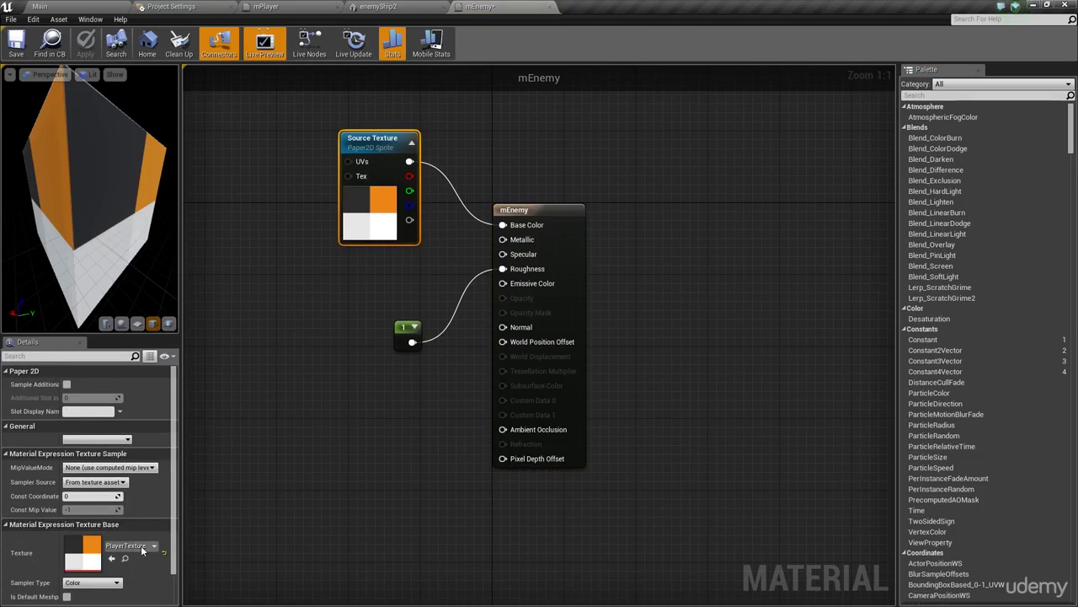
pyautogui.click(131, 545)
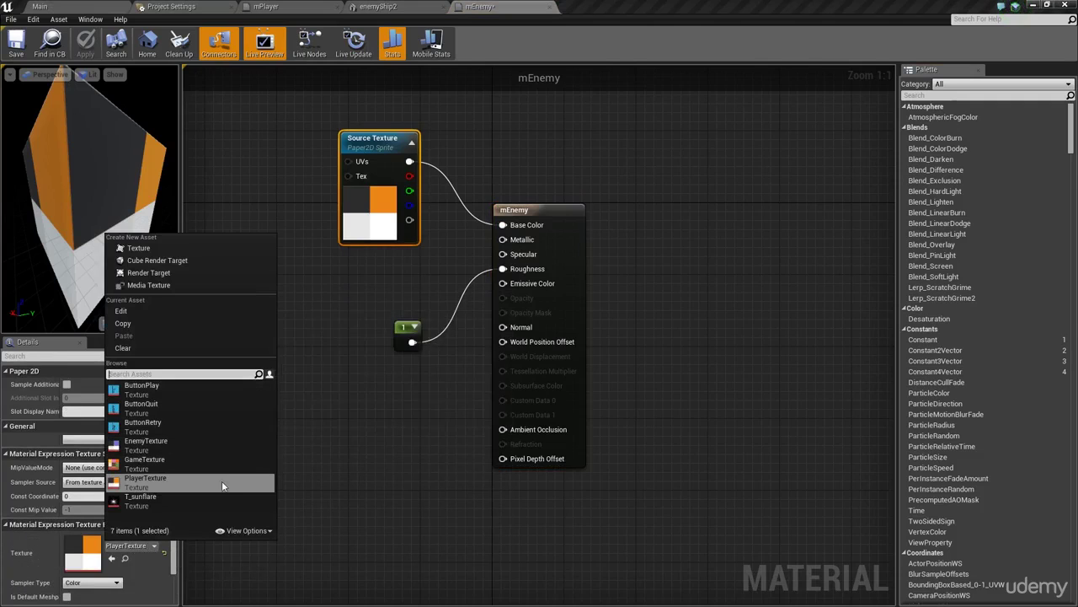
pyautogui.click(211, 450)
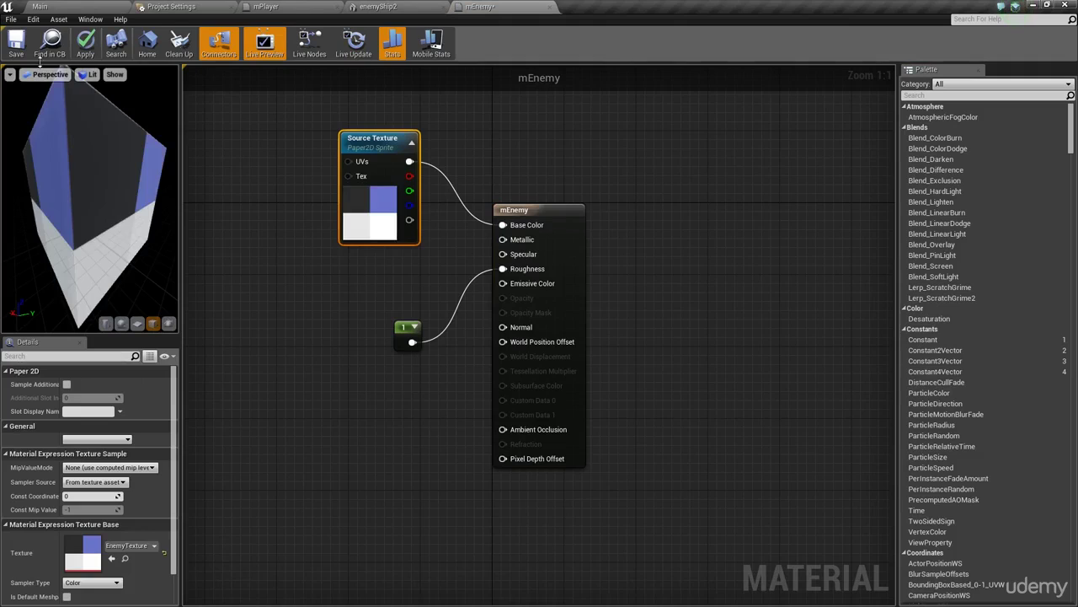
pyautogui.click(85, 43)
pyautogui.click(17, 42)
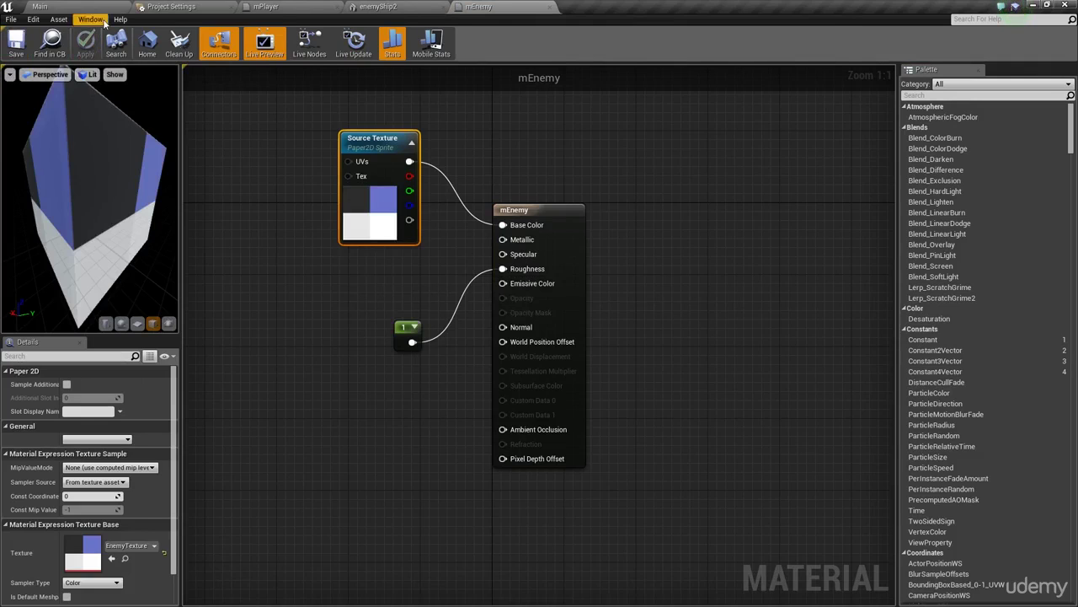
# - Duplicate the mPlayer material in the Materials folder again and name the copy mGame
pyautogui.click(64, 5)
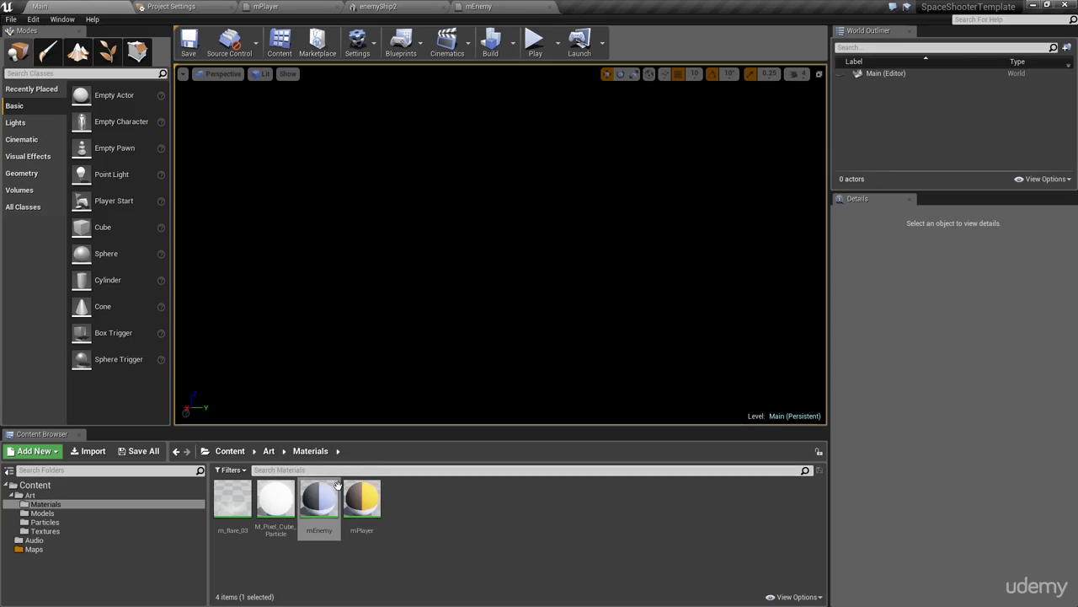
pyautogui.click(327, 505)
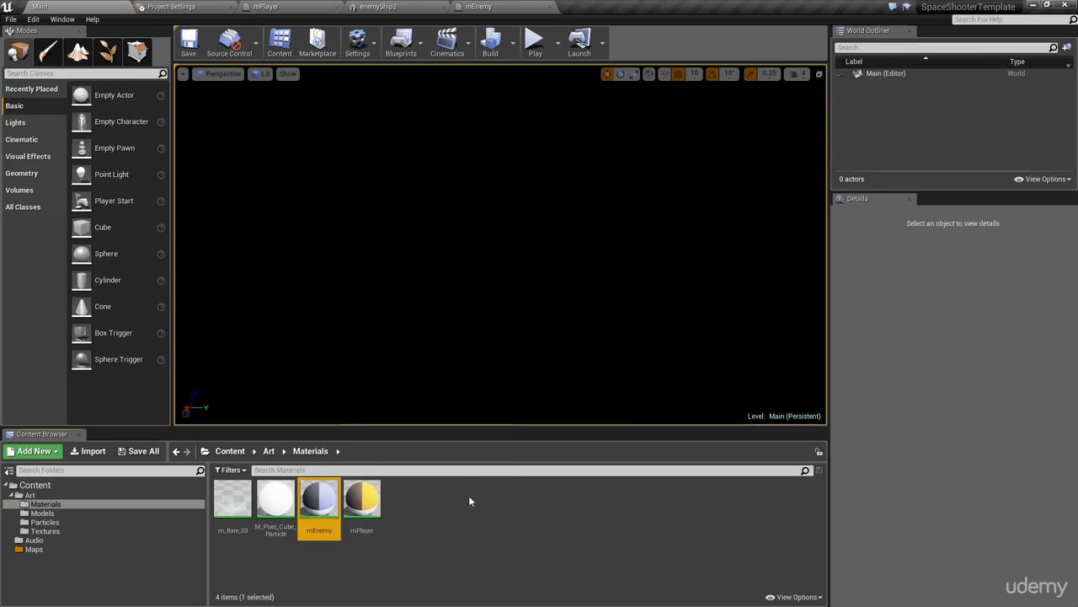
pyautogui.click(383, 497)
pyautogui.hotkey('ctrl', 'w')
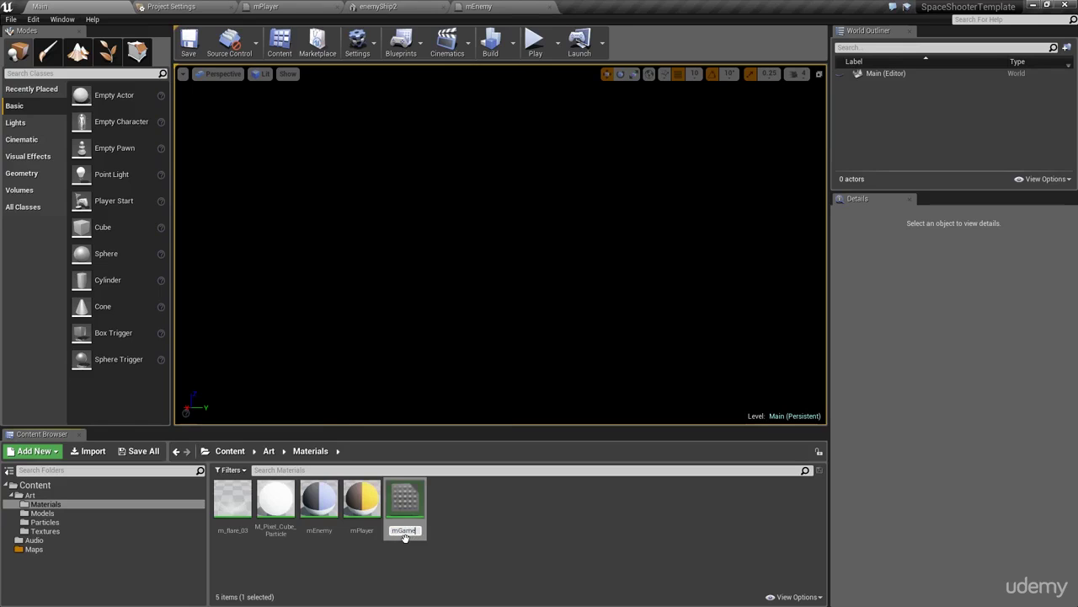
pyautogui.press('Return')
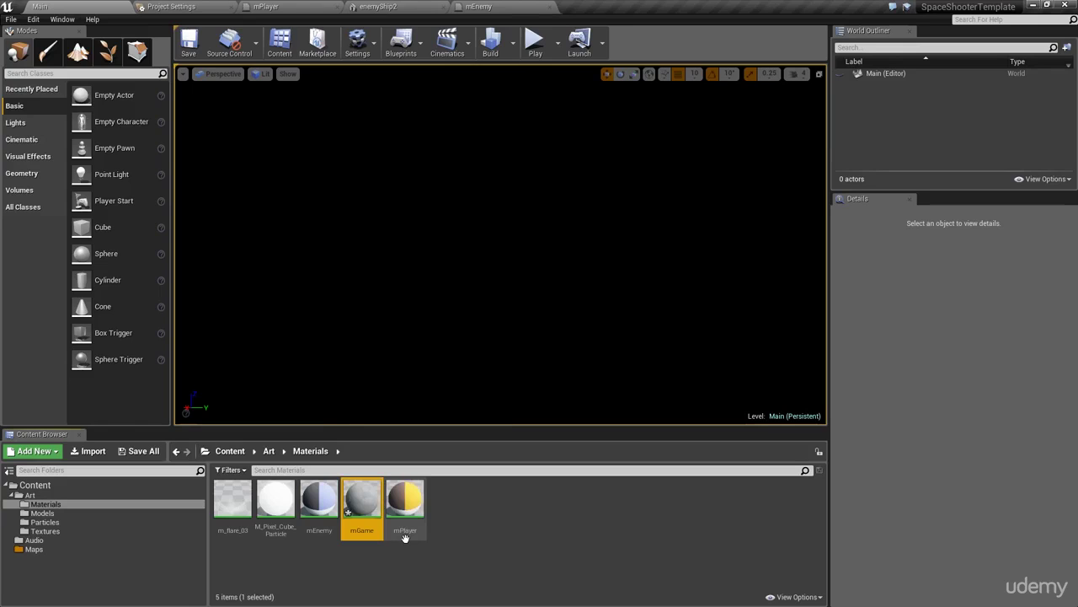
# - Set mGame's Source Texture node to use GameTexture, check it on the preview ship, and save the material
pyautogui.doubleClick(362, 503)
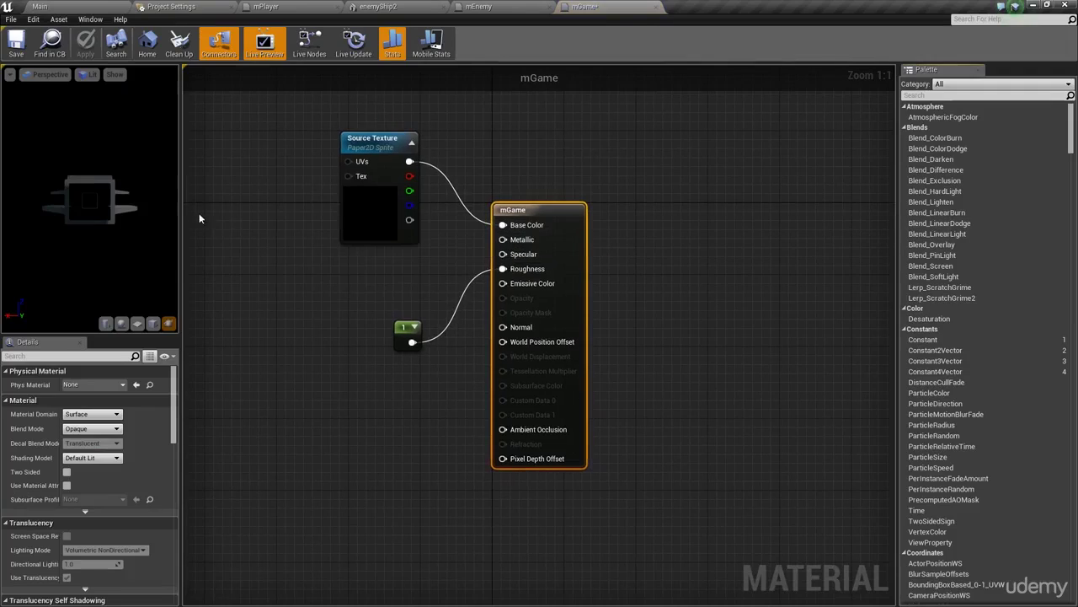
pyautogui.scroll(-1, 186, 251)
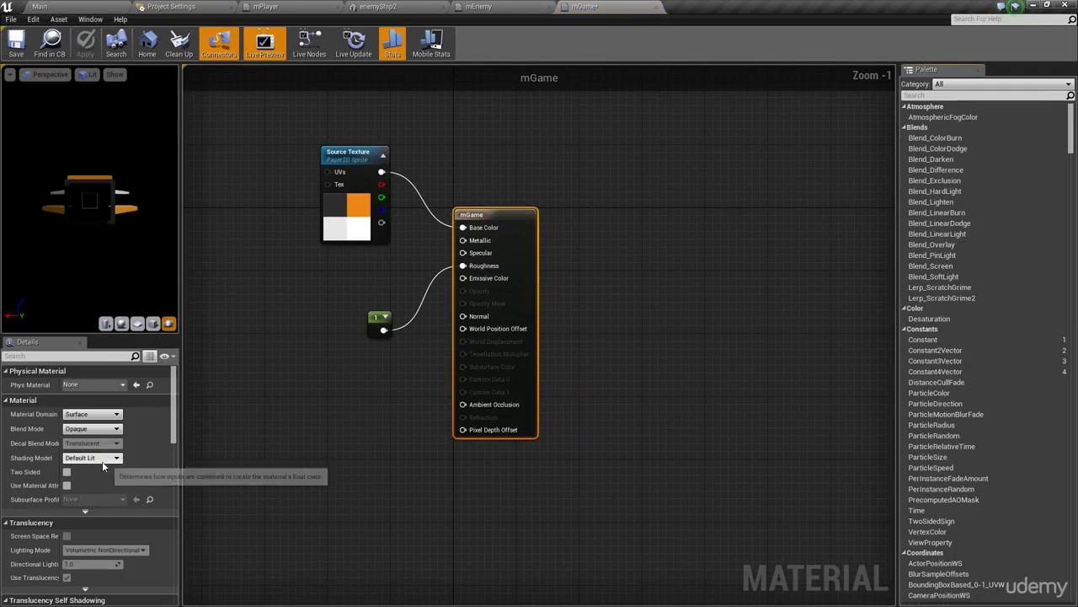
pyautogui.click(349, 155)
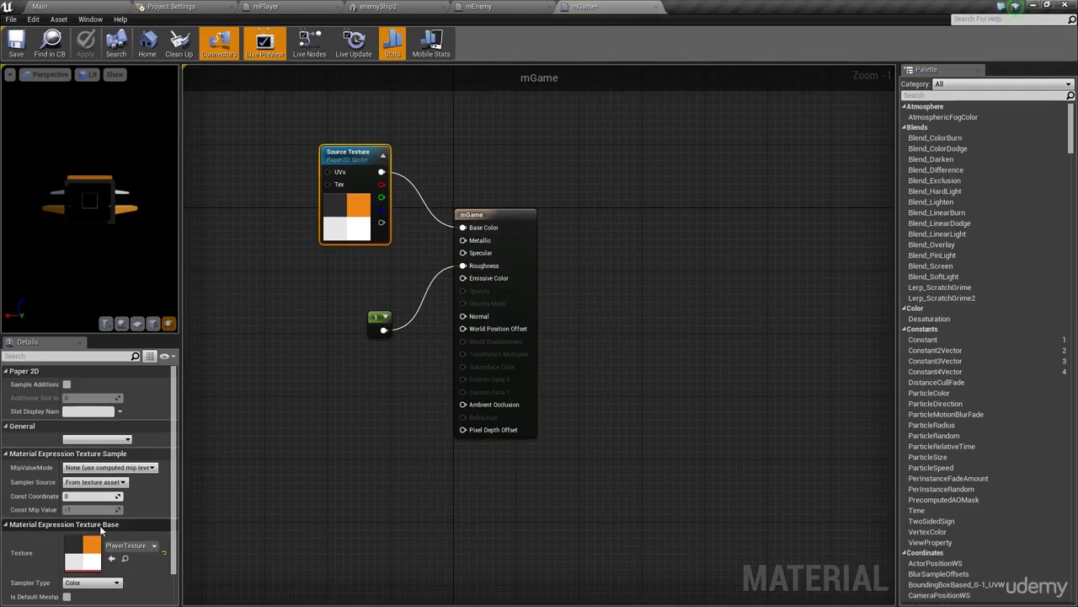
pyautogui.click(136, 544)
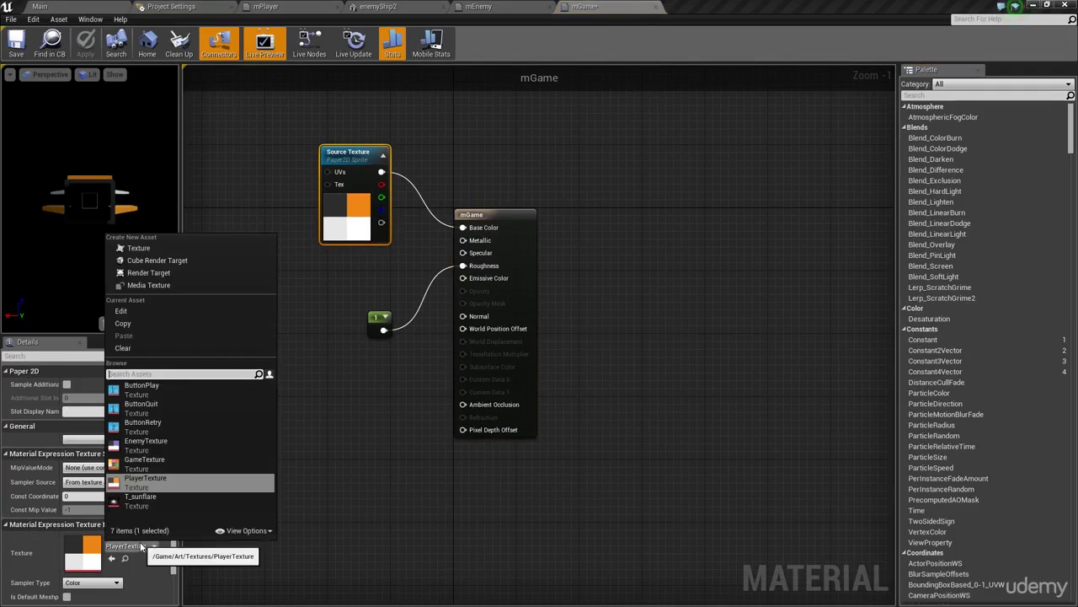
pyautogui.click(184, 466)
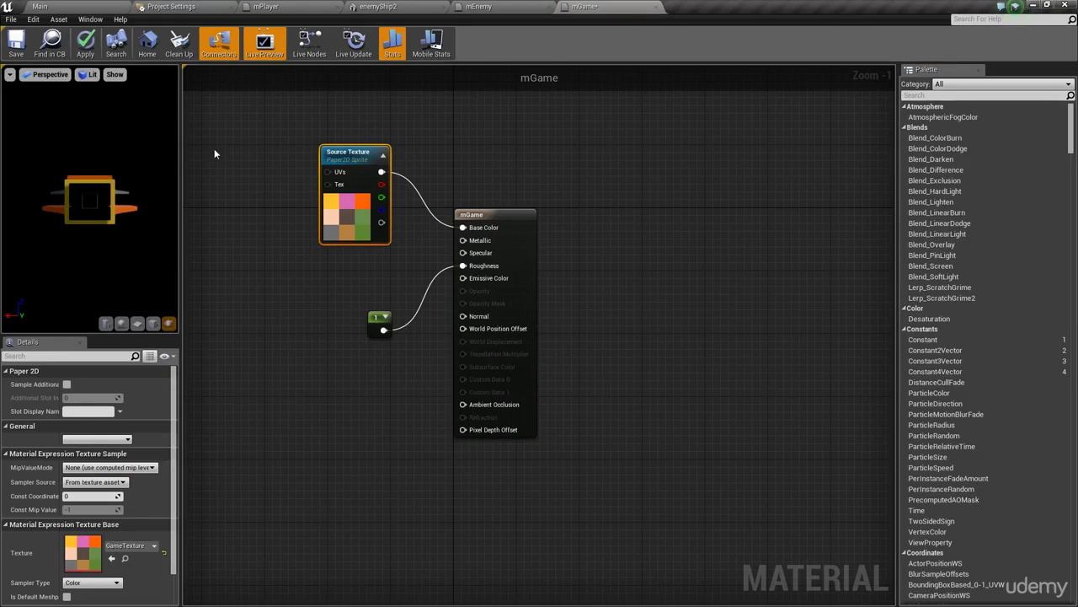
pyautogui.moveTo(138, 117); pyautogui.dragTo(116, 186)
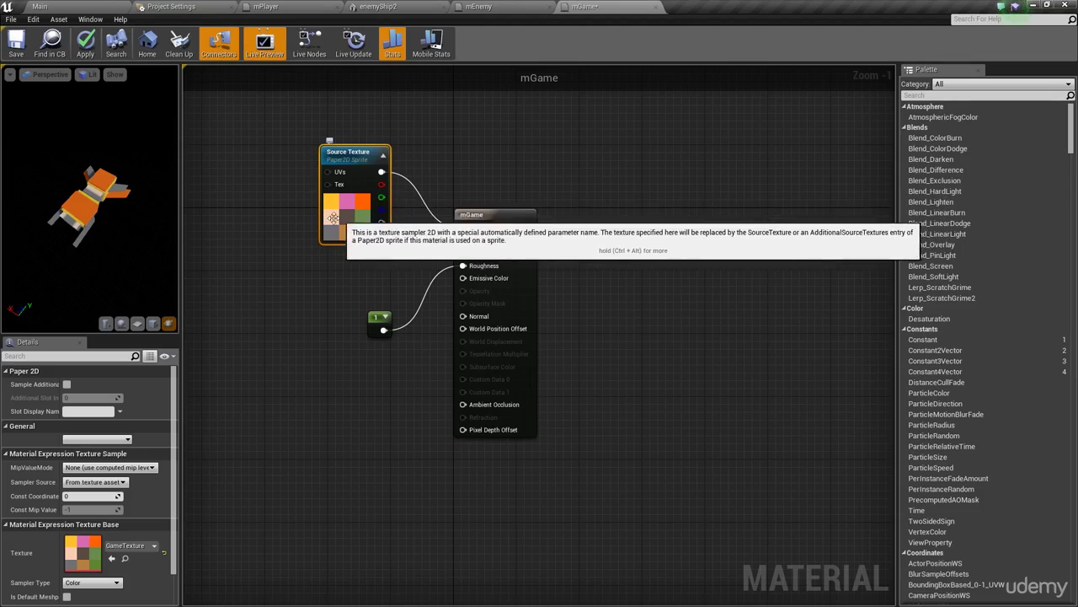
pyautogui.click(16, 44)
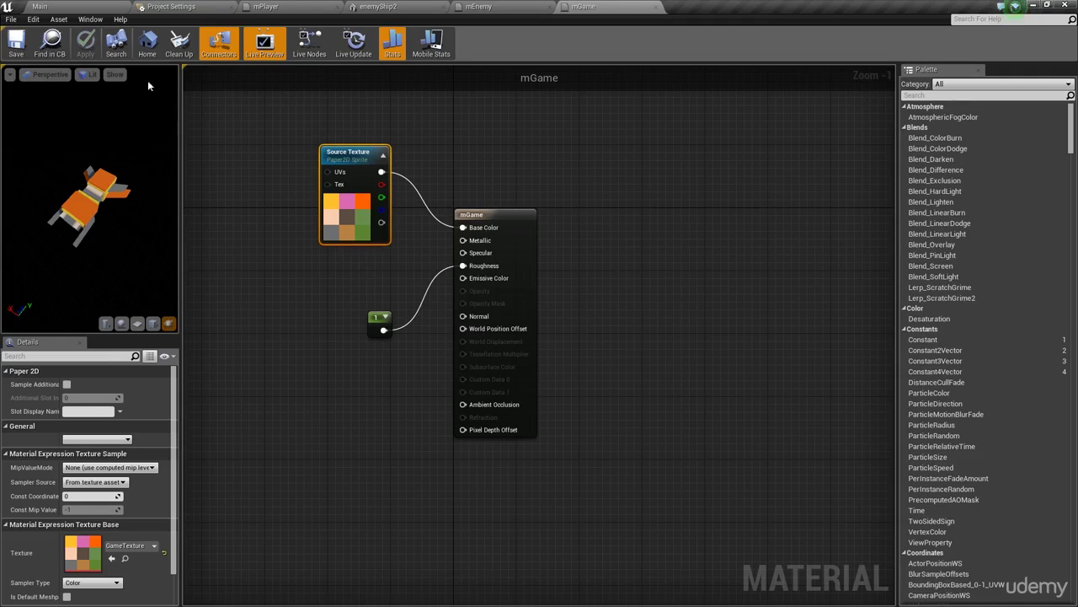
# - Open the Boss mesh from the Art/Models folder and assign the mEnemy material to its Element 0
pyautogui.click(477, 6)
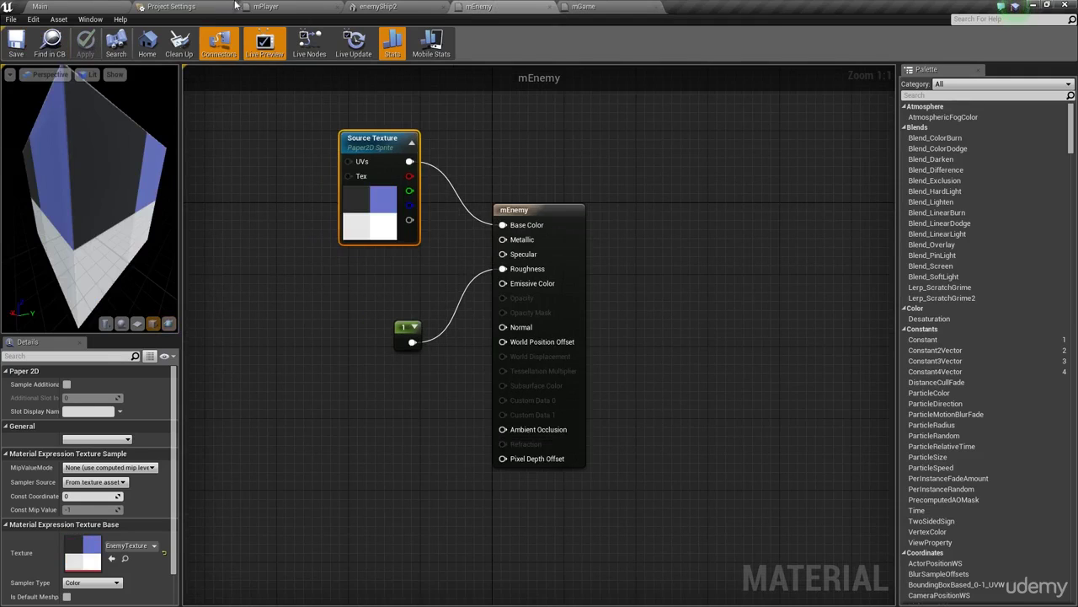
pyautogui.click(373, 5)
pyautogui.click(91, 6)
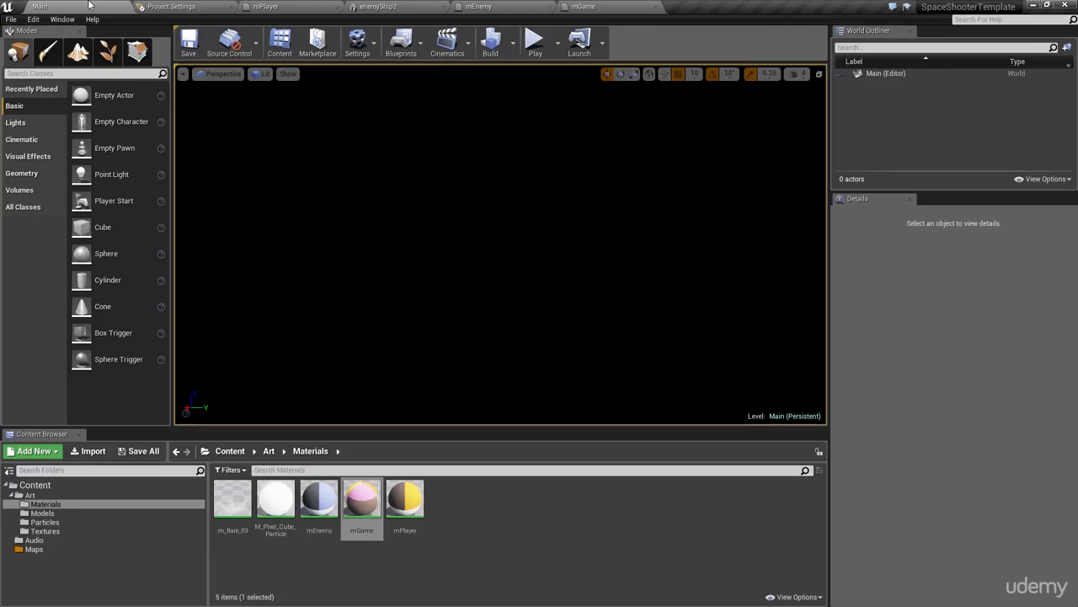
pyautogui.click(90, 512)
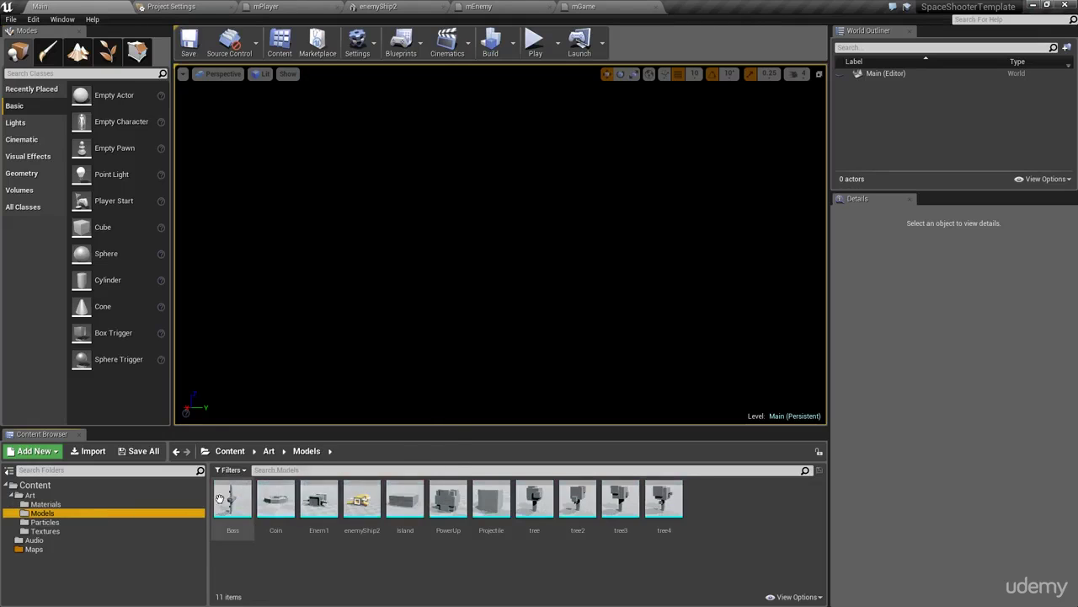
pyautogui.doubleClick(233, 497)
pyautogui.moveTo(273, 97); pyautogui.dragTo(556, 253)
pyautogui.moveTo(573, 196); pyautogui.dragTo(295, 199)
pyautogui.click(998, 115)
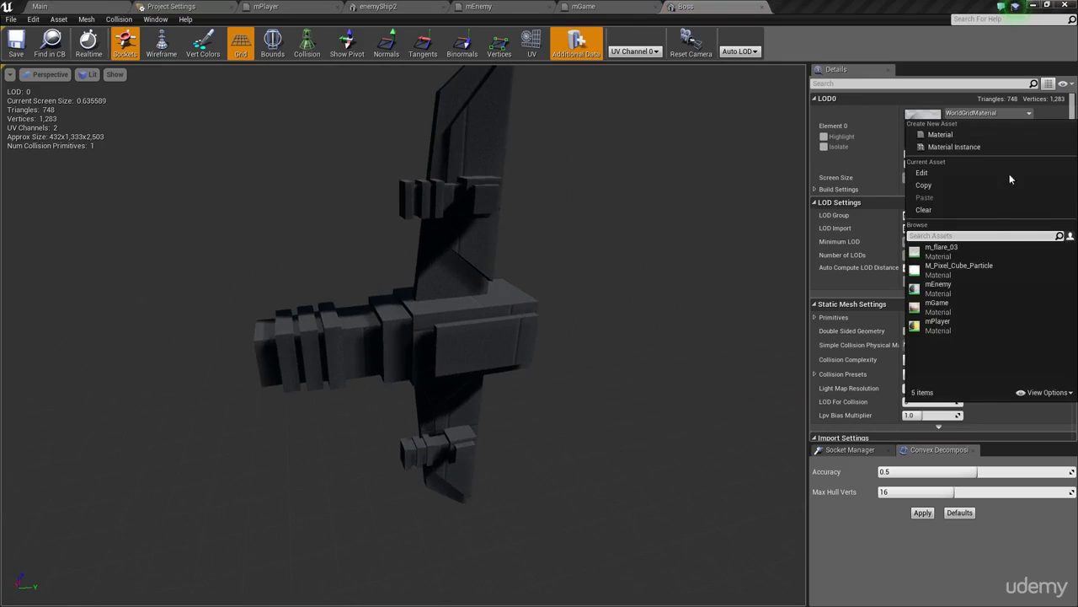
pyautogui.click(982, 288)
pyautogui.moveTo(607, 291)
pyautogui.mouseDown()
pyautogui.moveTo(572, 290)
pyautogui.moveTo(623, 290)
pyautogui.mouseUp()
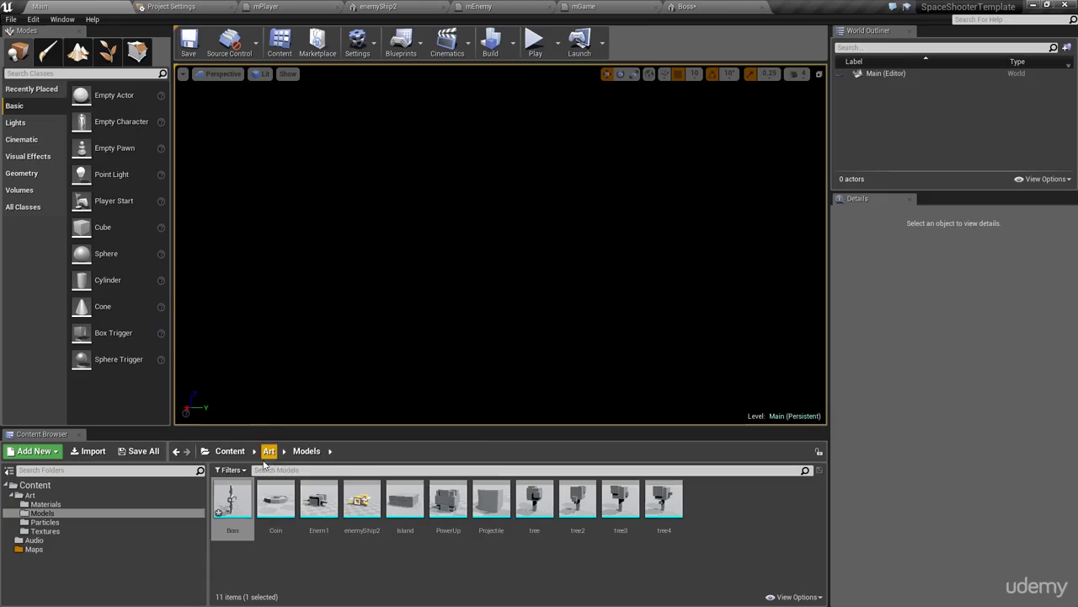
# - Open the Coin mesh from the Models folder and assign the mGame material to its Element 0
pyautogui.doubleClick(275, 501)
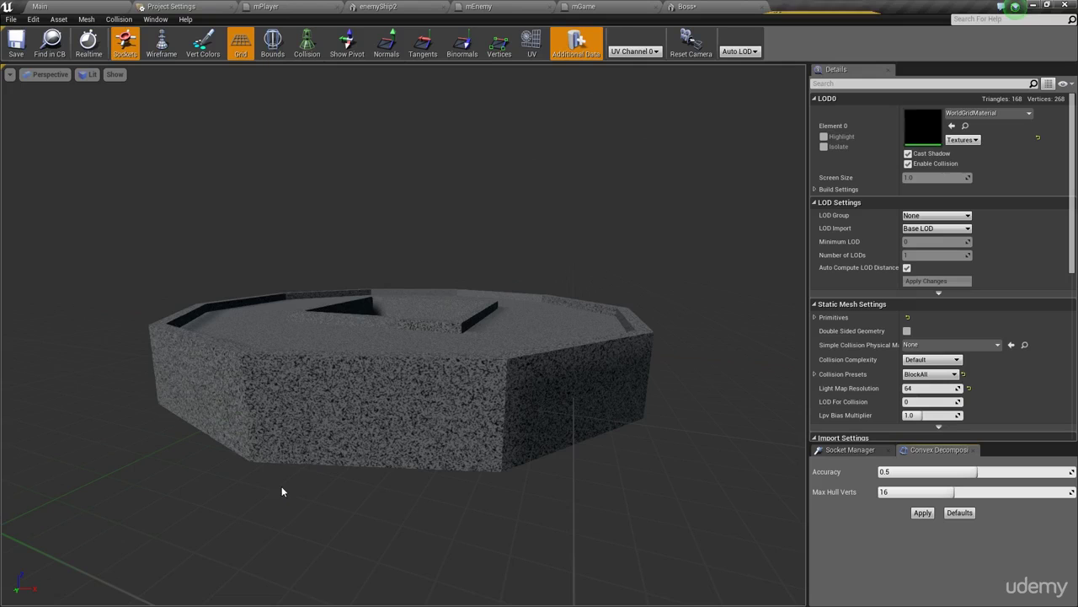
pyautogui.moveTo(609, 177); pyautogui.dragTo(609, 253)
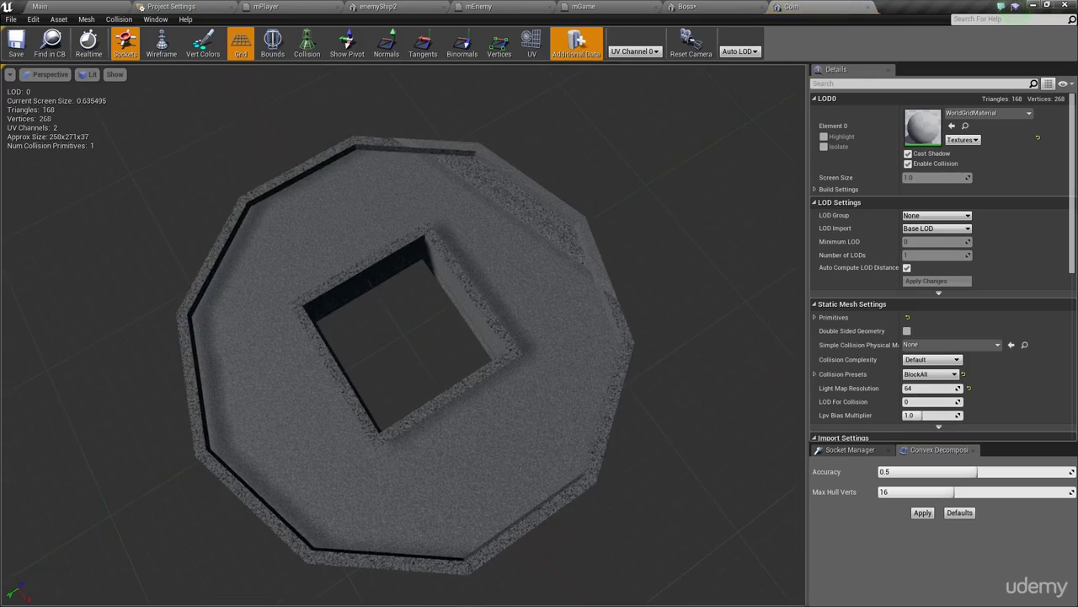
pyautogui.click(986, 113)
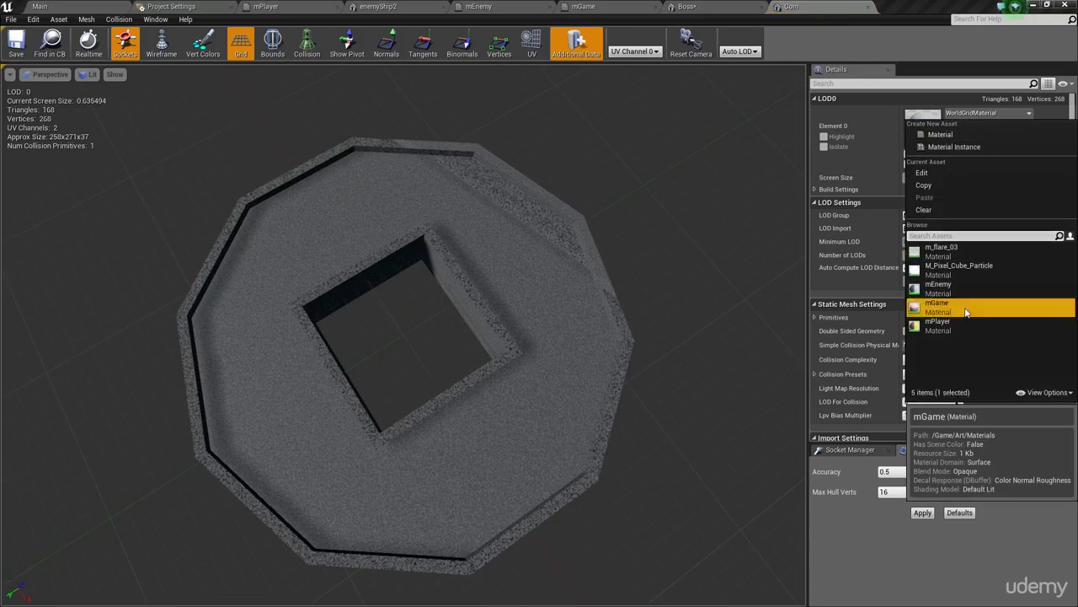
pyautogui.click(966, 312)
pyautogui.scroll(-6, 713, 264)
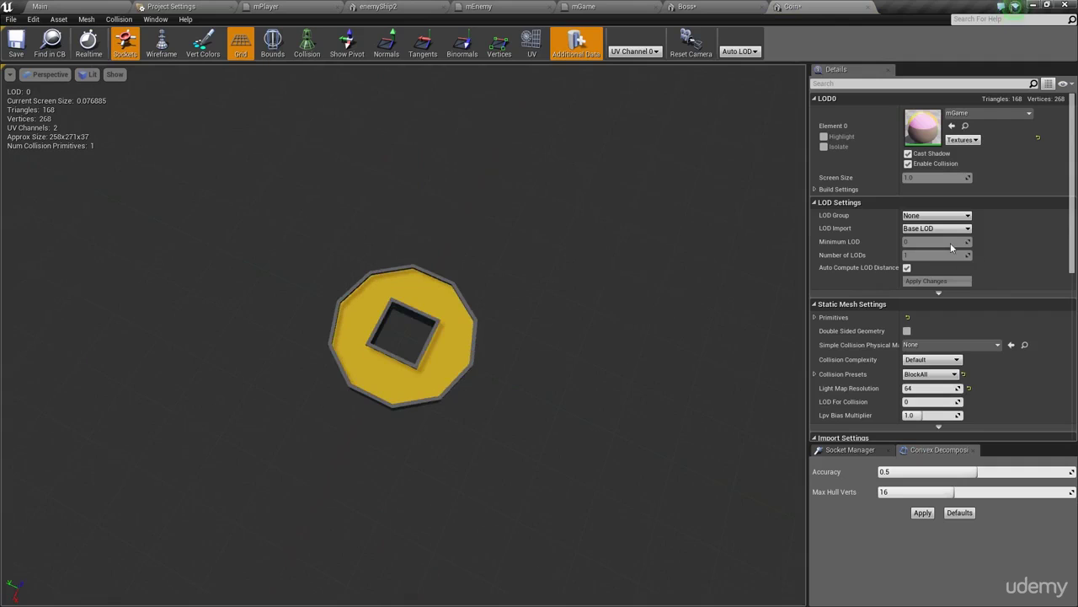
pyautogui.scroll(2, 676, 272)
# - Try the mPlayer and mEnemy materials on the Coin mesh and view each from an angle
pyautogui.click(986, 113)
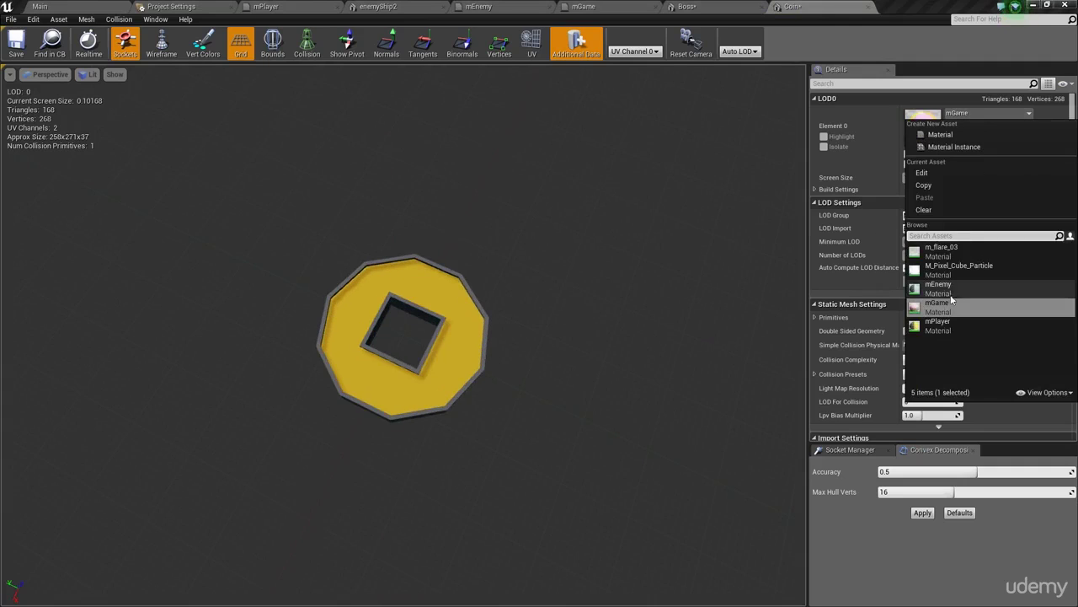
pyautogui.click(948, 324)
pyautogui.moveTo(722, 332); pyautogui.dragTo(723, 305)
pyautogui.click(990, 113)
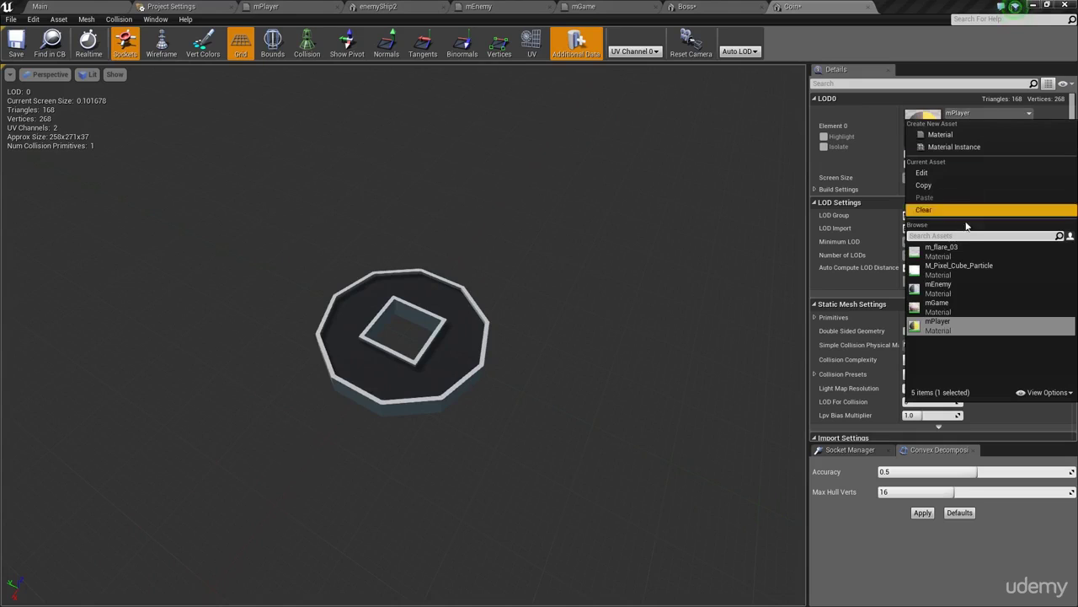
pyautogui.click(963, 284)
pyautogui.moveTo(681, 246); pyautogui.dragTo(647, 254)
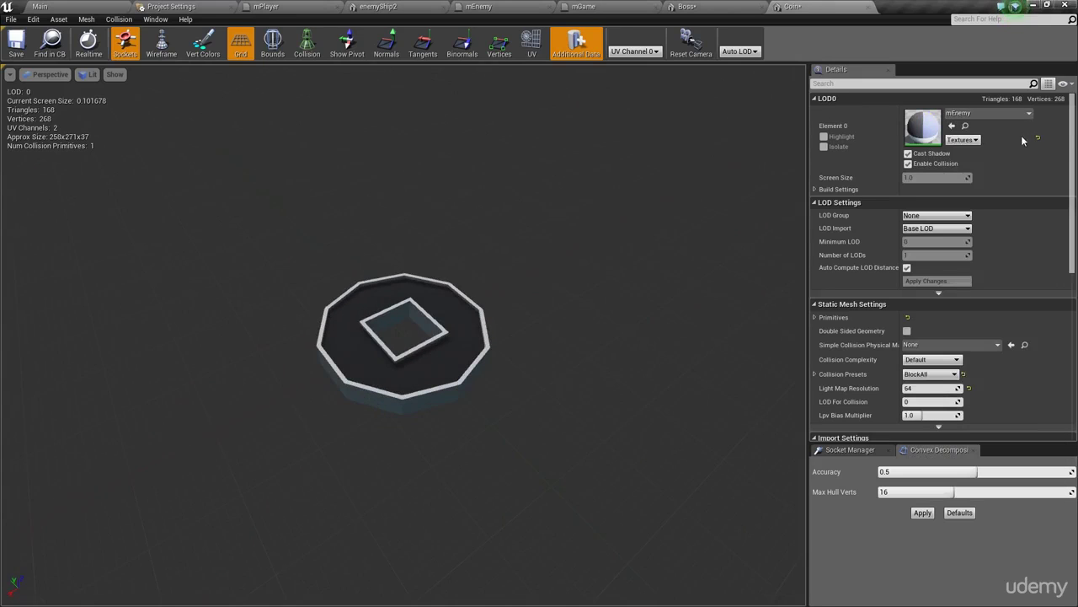
# - Set the Coin mesh's material back to mGame and view the coin from above
pyautogui.click(1002, 113)
pyautogui.click(959, 308)
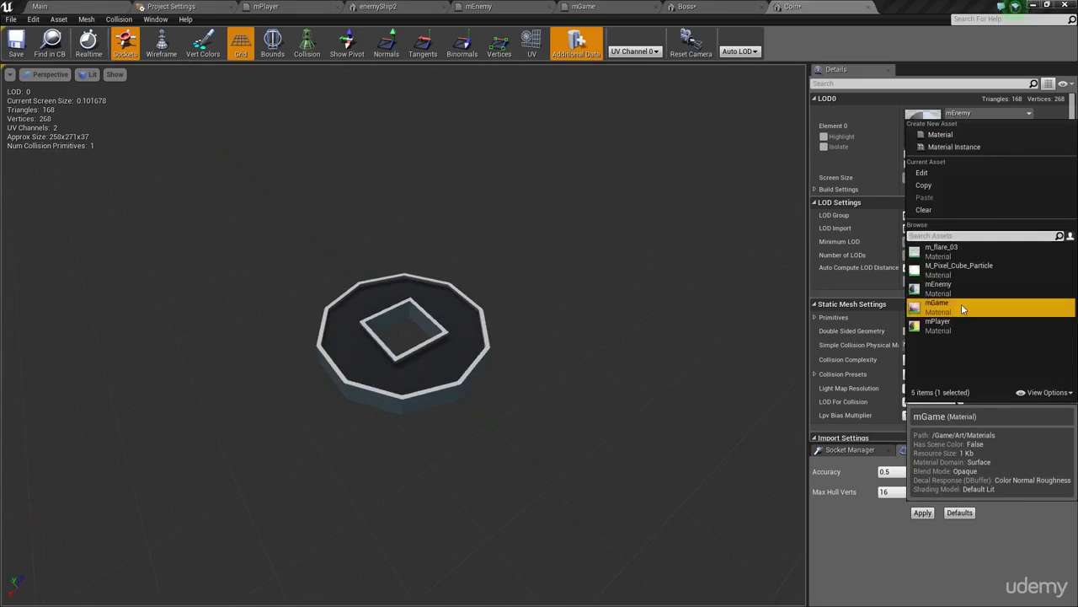
pyautogui.moveTo(623, 195); pyautogui.dragTo(623, 221)
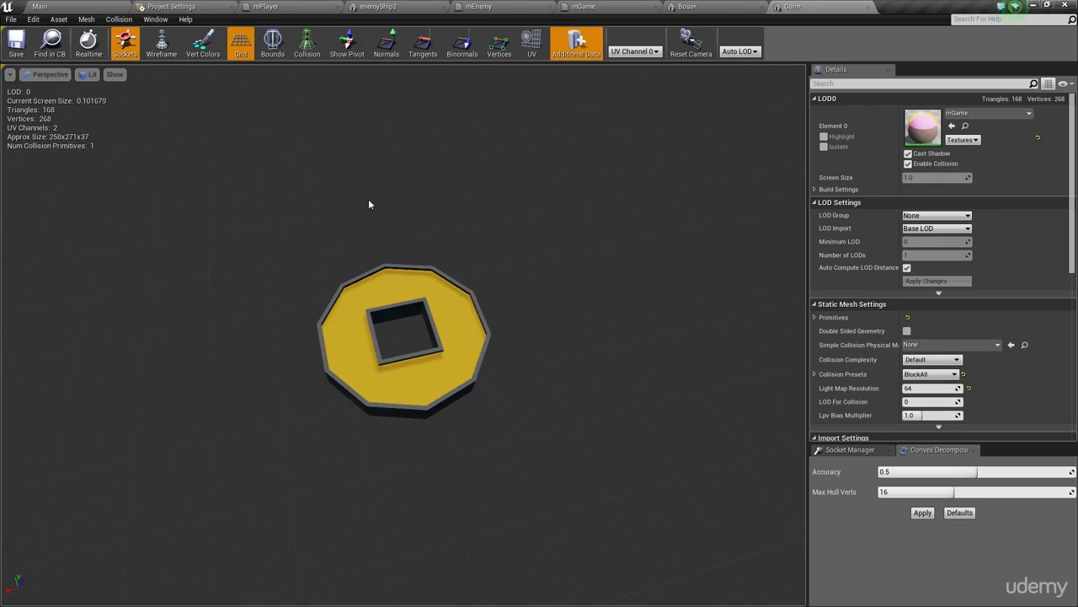
# - Open the Enem1 mesh from the Models folder, assign the mEnemy material to its Element 0 and view the ship
pyautogui.click(42, 6)
pyautogui.doubleClick(318, 499)
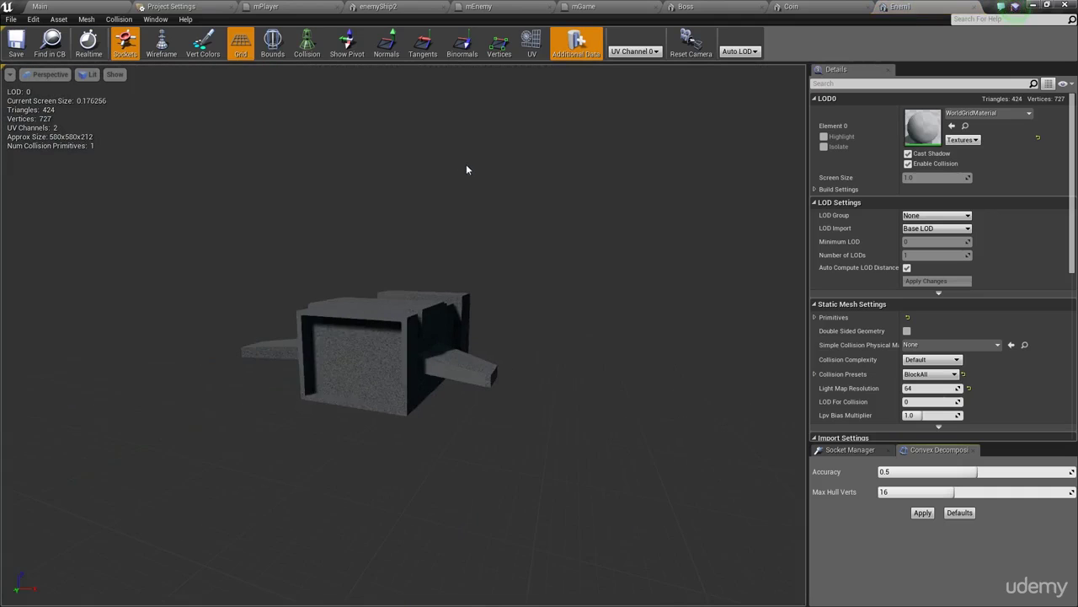
pyautogui.moveTo(466, 164); pyautogui.dragTo(446, 182)
pyautogui.click(986, 113)
pyautogui.click(968, 291)
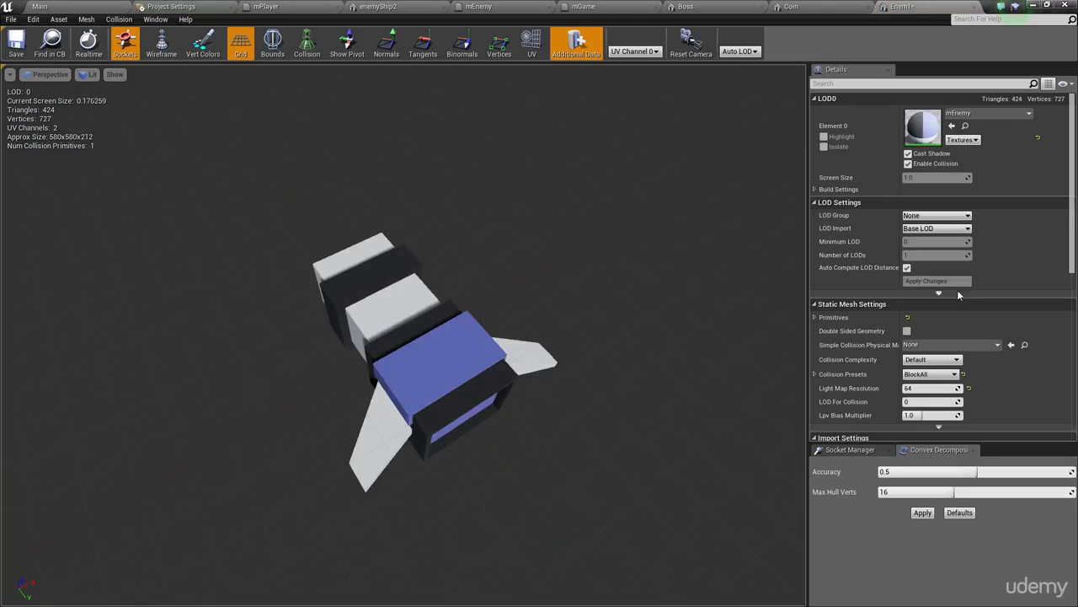
pyautogui.moveTo(438, 362); pyautogui.dragTo(371, 354)
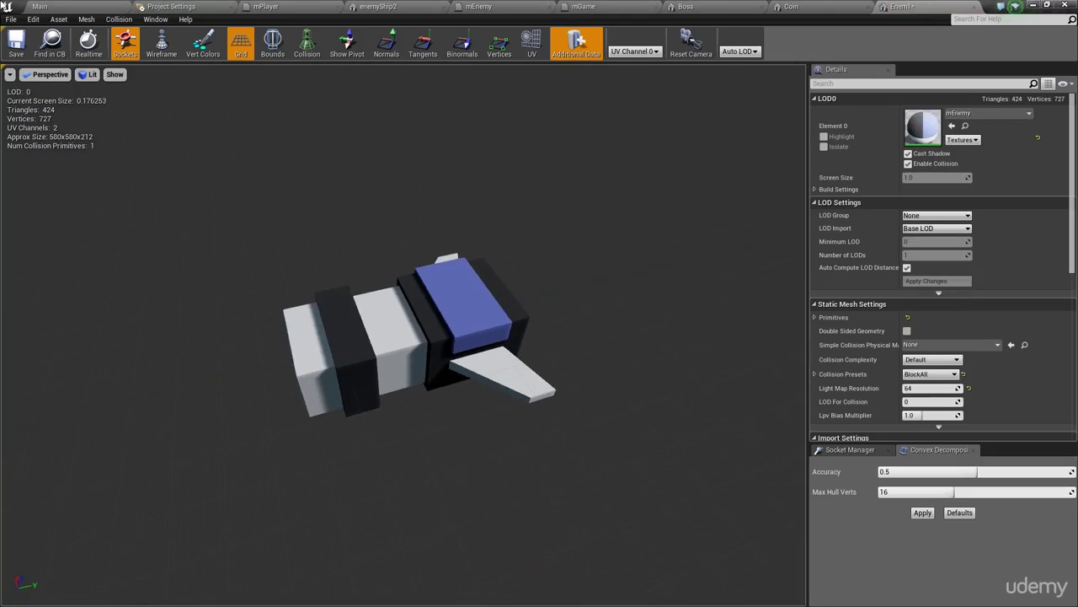
# - Open the Island mesh from the Models folder and assign the mGame material to its Element 0
pyautogui.click(46, 5)
pyautogui.moveTo(418, 504)
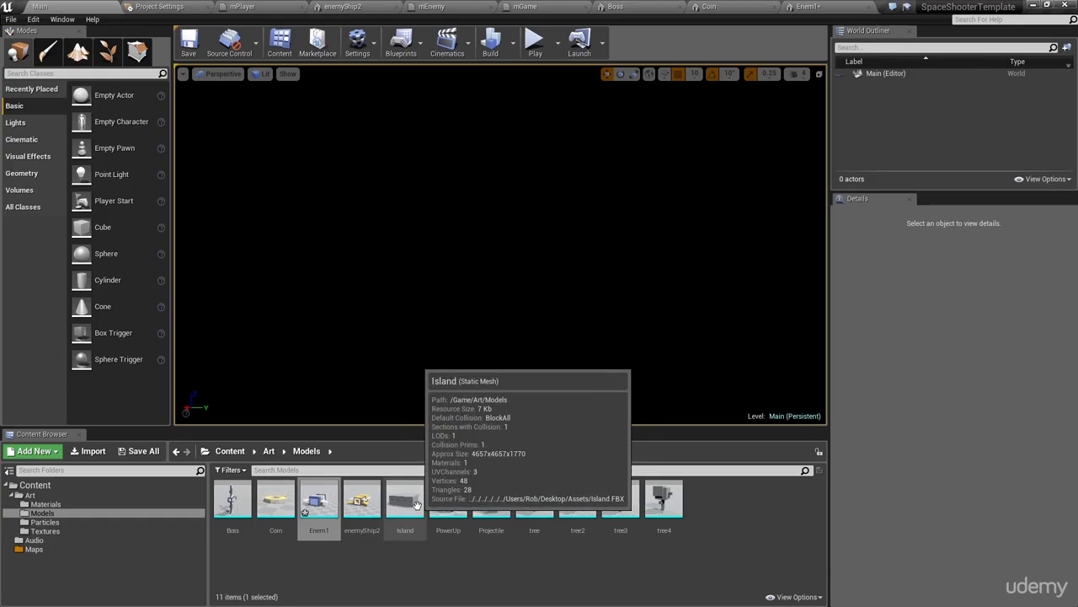
pyautogui.doubleClick(416, 504)
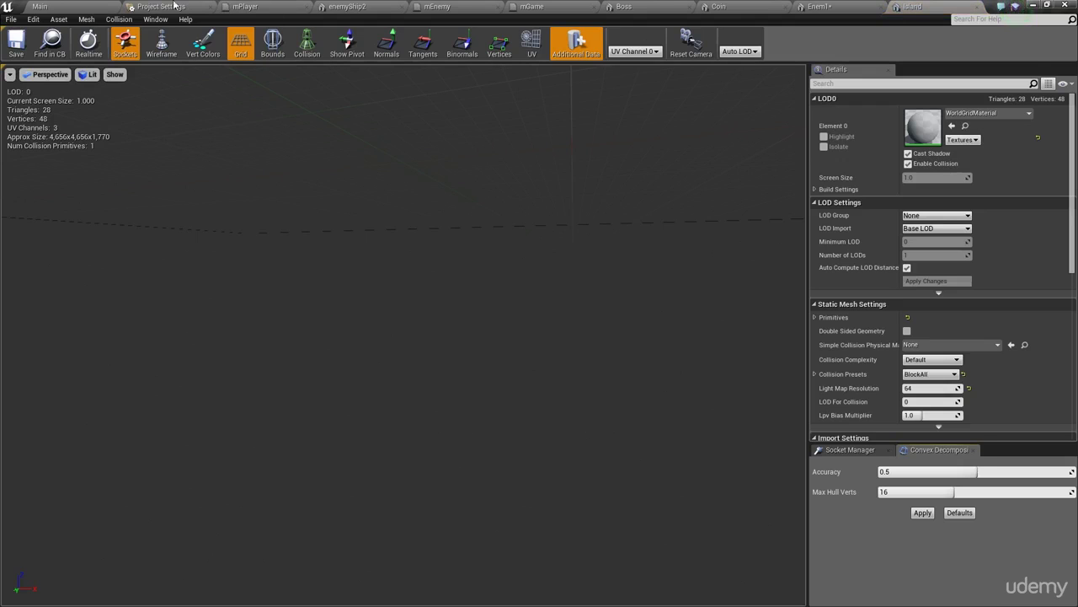
pyautogui.click(82, 5)
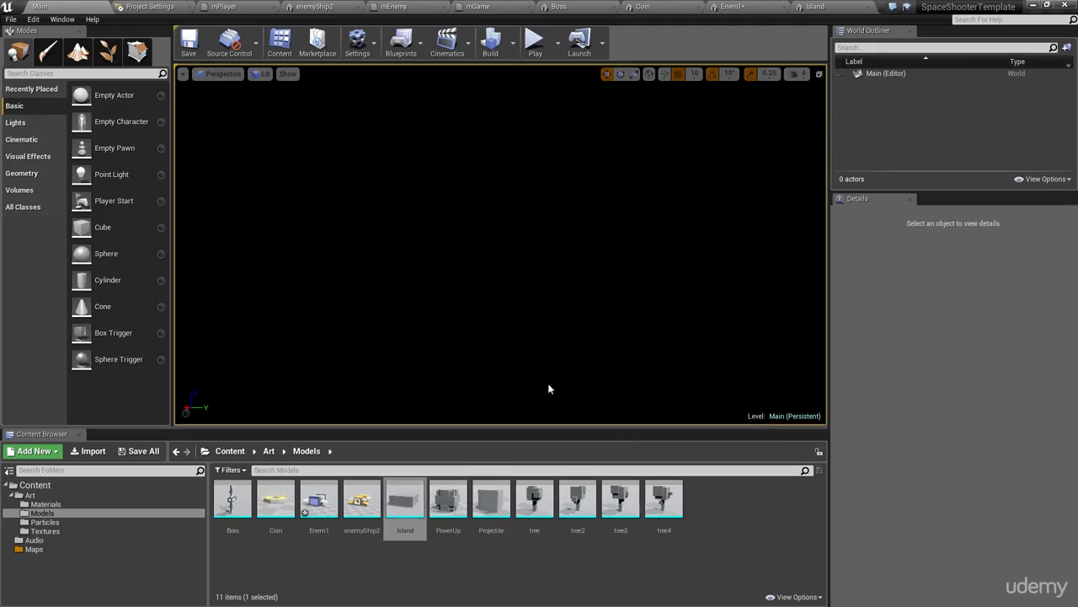
pyautogui.click(815, 6)
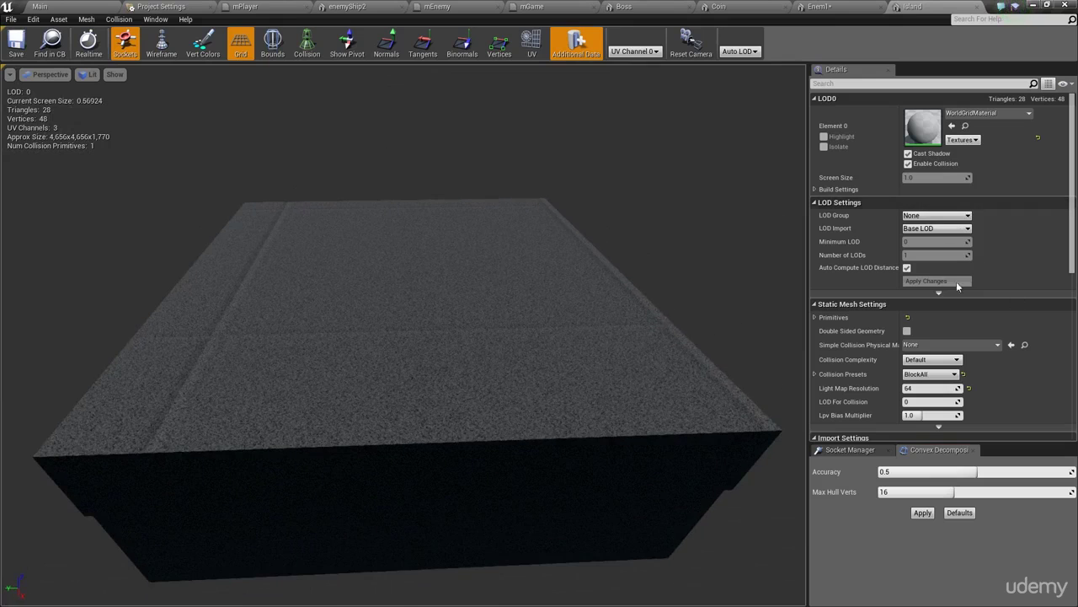
pyautogui.click(985, 112)
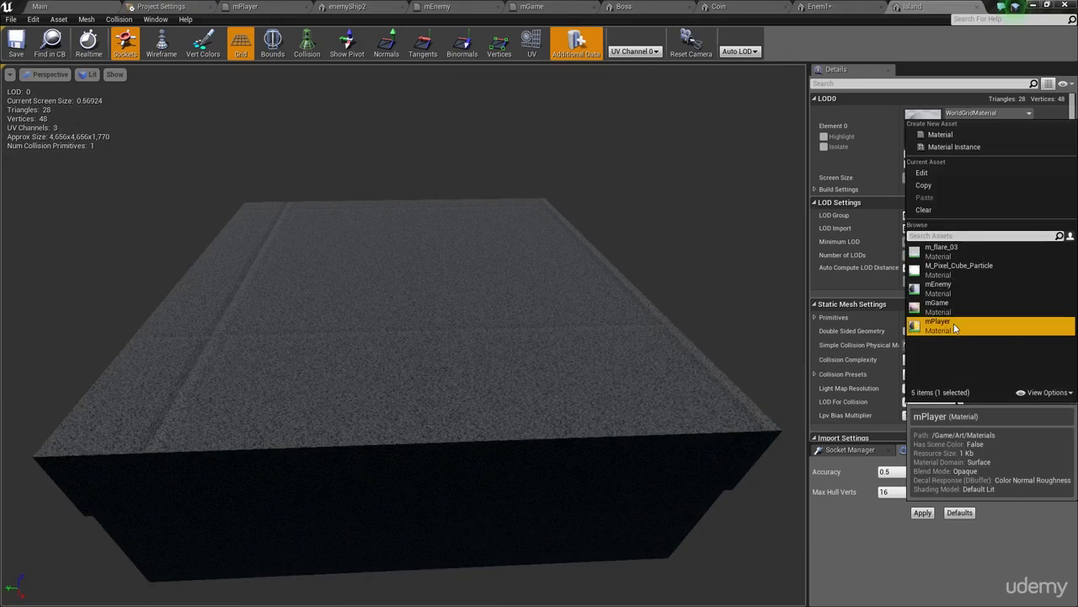
pyautogui.click(954, 322)
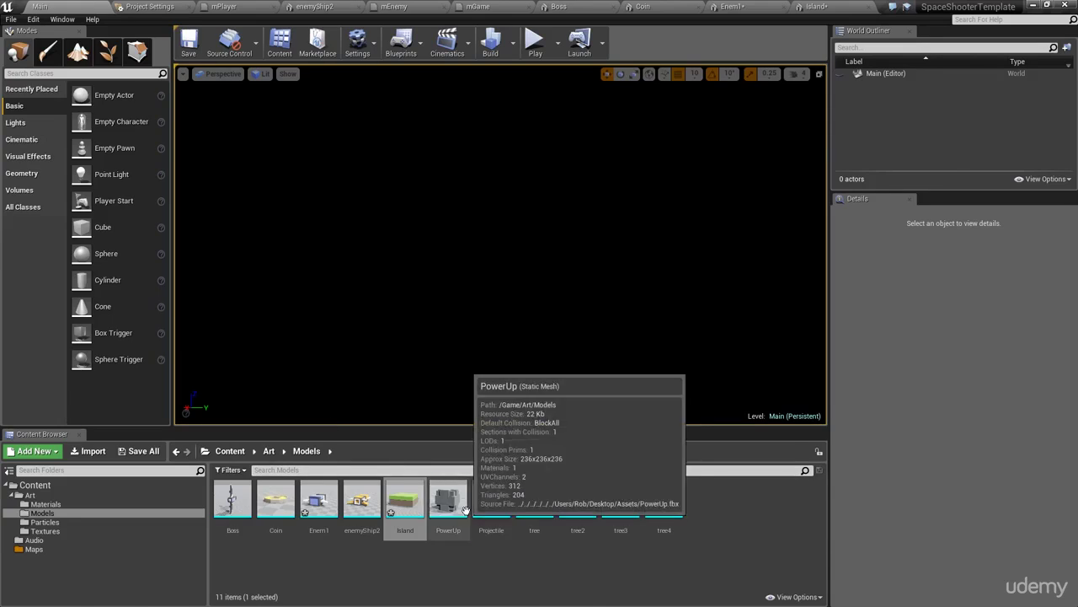
# - Open the PowerUp mesh from the Models folder and assign the mEnemy material to its Element 0
pyautogui.doubleClick(409, 503)
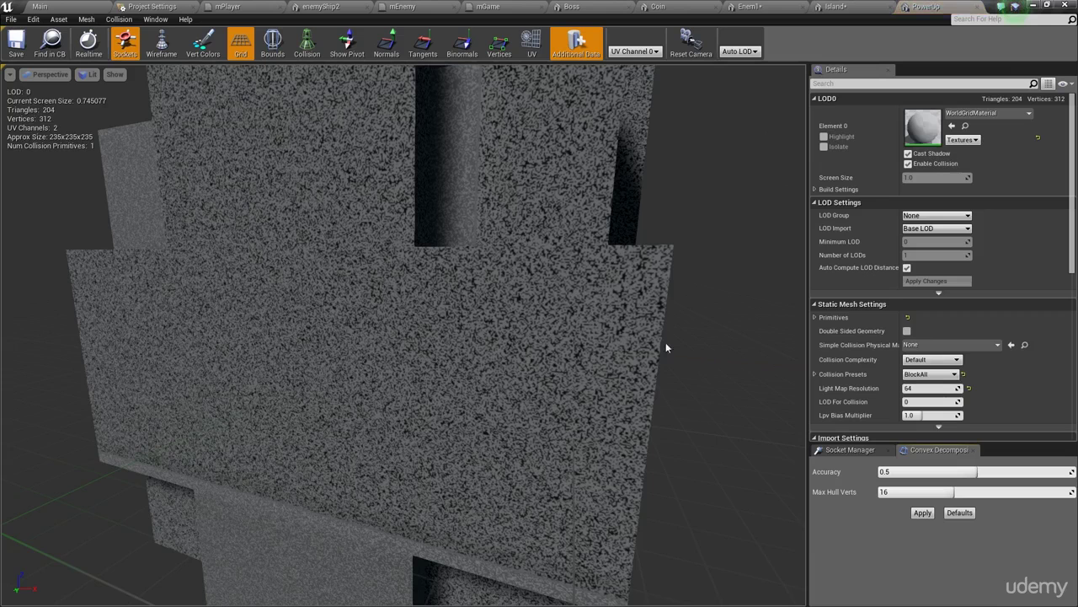
pyautogui.click(985, 112)
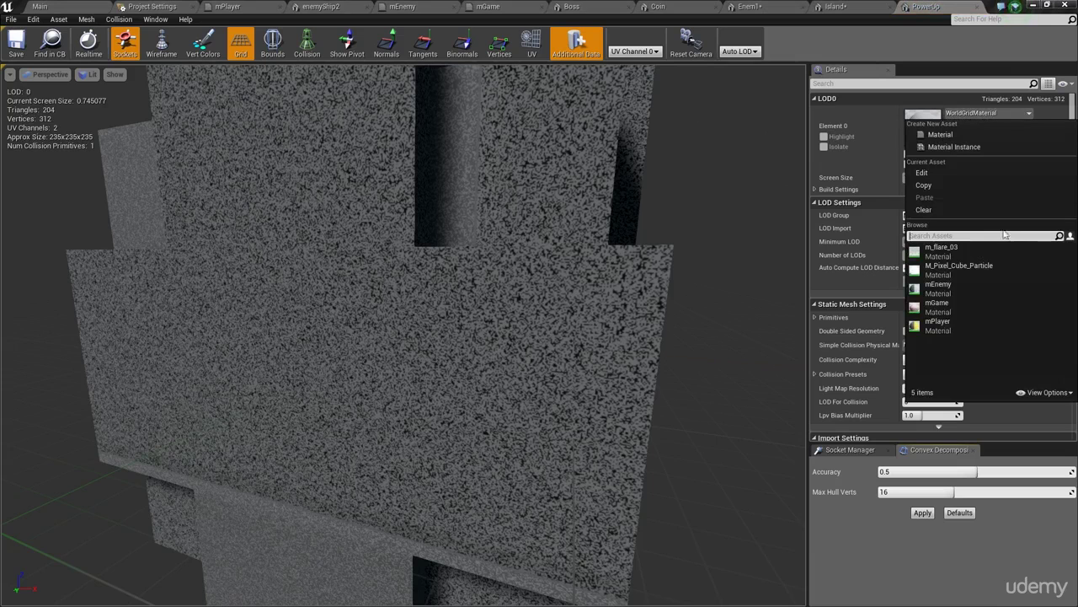
pyautogui.click(988, 286)
pyautogui.scroll(-10, 613, 210)
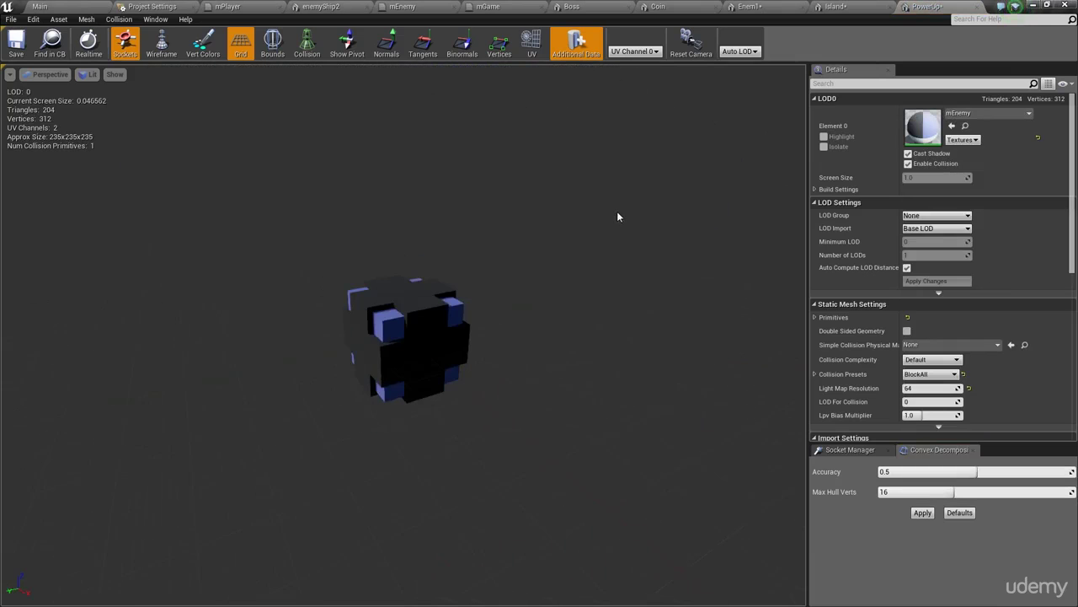
# - Open the Projectile mesh from the Models folder and assign the mEnemy material to its Element 0
pyautogui.click(58, 5)
pyautogui.doubleClick(491, 501)
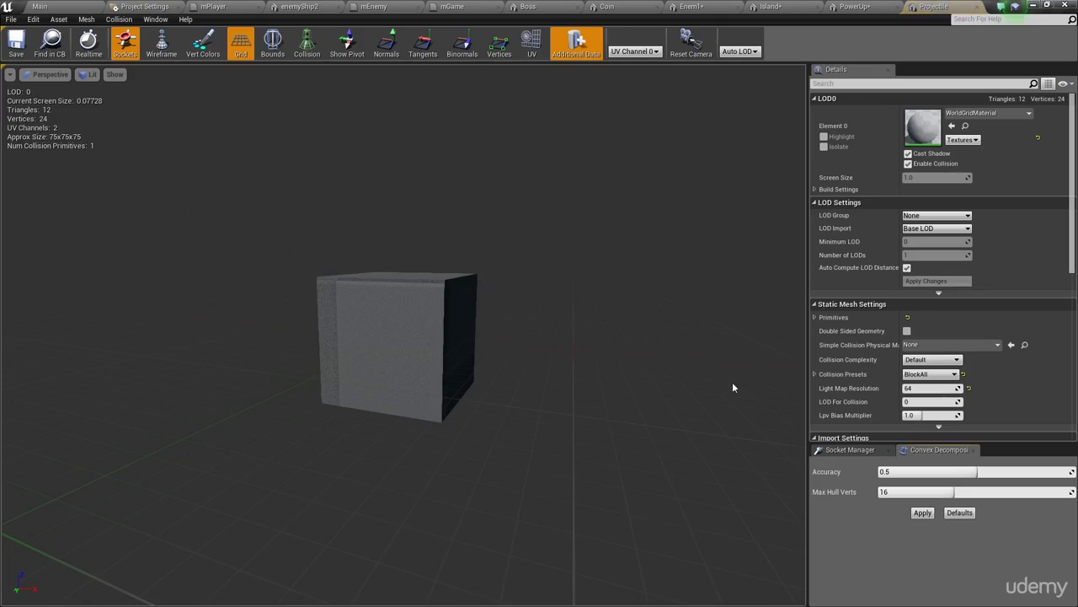
pyautogui.click(986, 113)
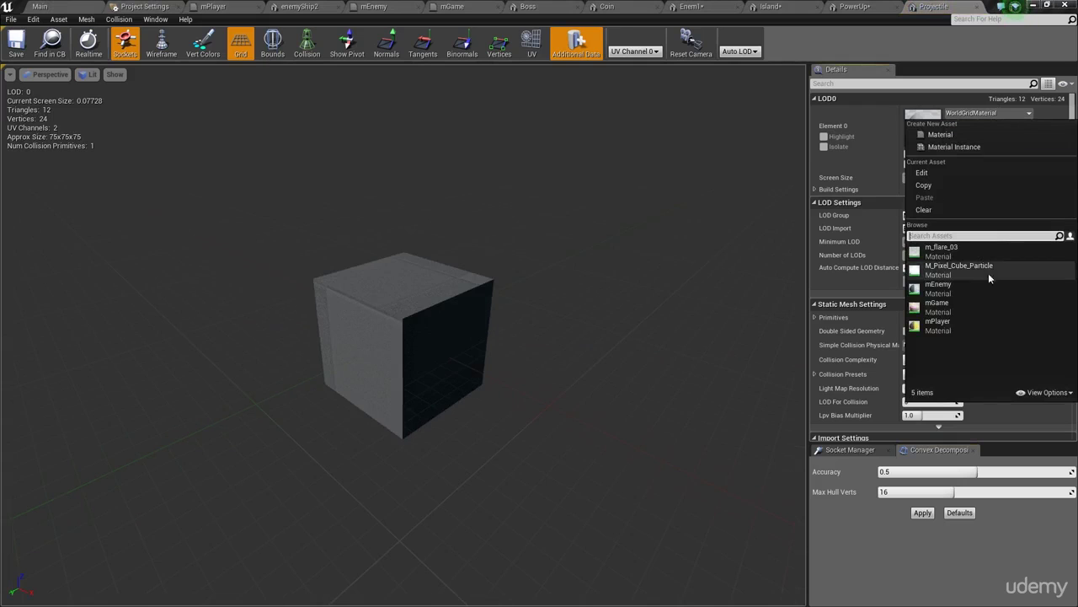
pyautogui.click(972, 287)
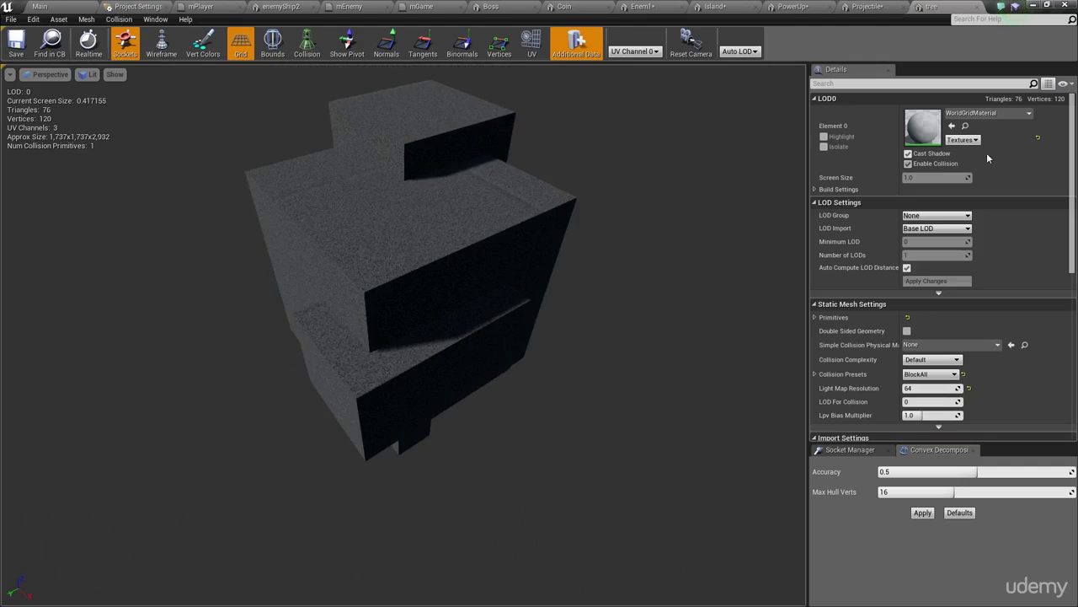
# - Assign the mGame material to Element 0 of the tree mesh and view it from another side
pyautogui.click(985, 113)
pyautogui.click(963, 312)
pyautogui.moveTo(678, 314); pyautogui.dragTo(539, 316)
# - Open the tree2 mesh from the Models folder, try the mPlayer material on its Element 0 and view it from several sides
pyautogui.click(40, 6)
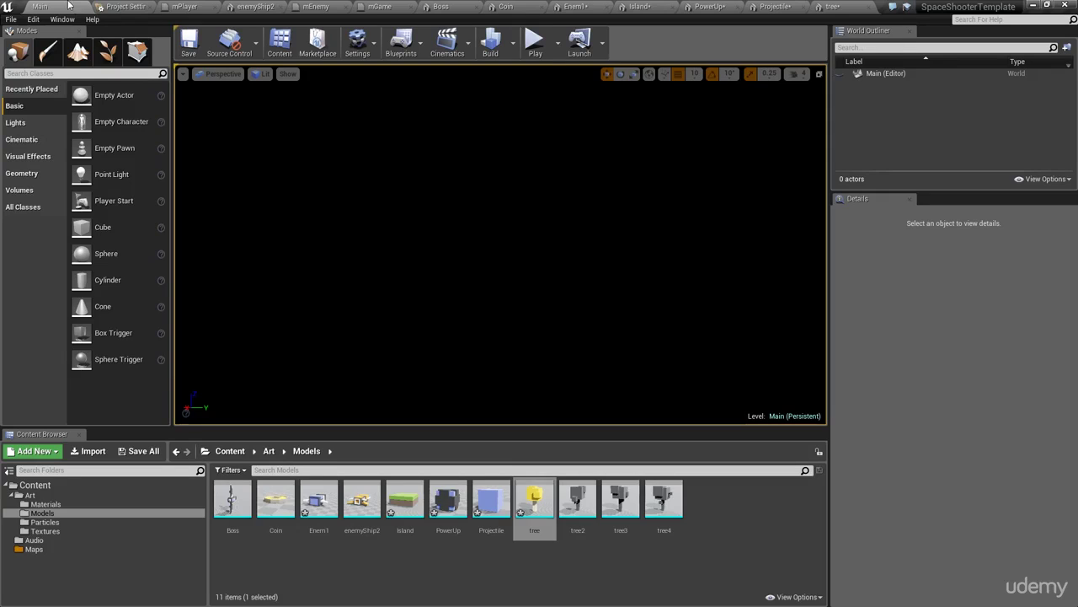
pyautogui.doubleClick(580, 497)
pyautogui.click(981, 112)
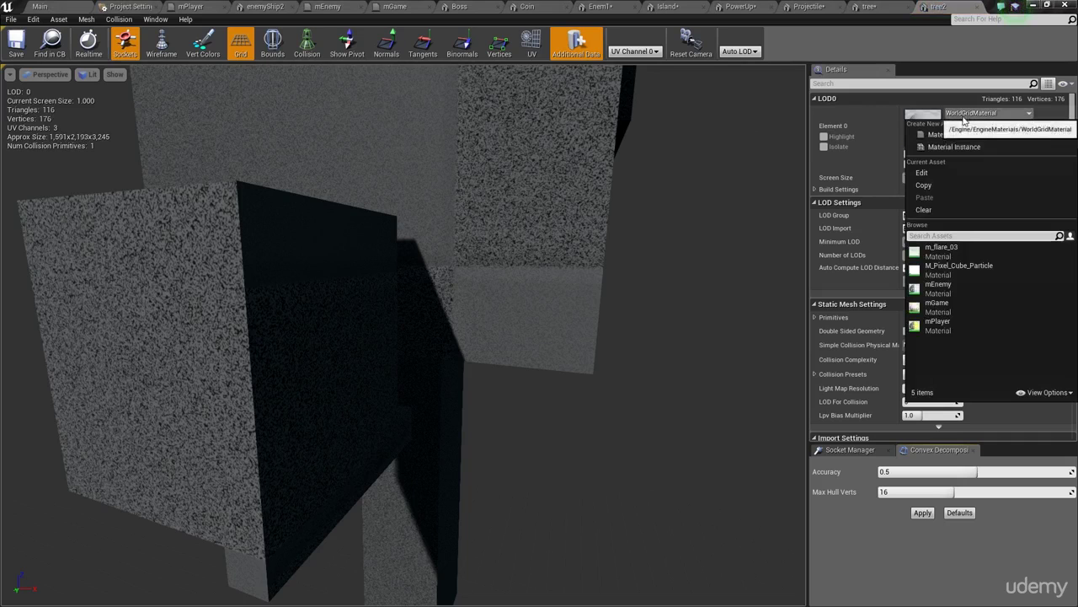
pyautogui.click(958, 320)
pyautogui.moveTo(421, 337); pyautogui.dragTo(224, 437)
pyautogui.scroll(-3, 492, 352)
pyautogui.moveTo(491, 352); pyautogui.dragTo(607, 404)
pyautogui.scroll(-2, 492, 343)
pyautogui.moveTo(572, 337); pyautogui.dragTo(287, 337)
# - Change the tree2 mesh's Element 0 material to mGame
pyautogui.click(981, 113)
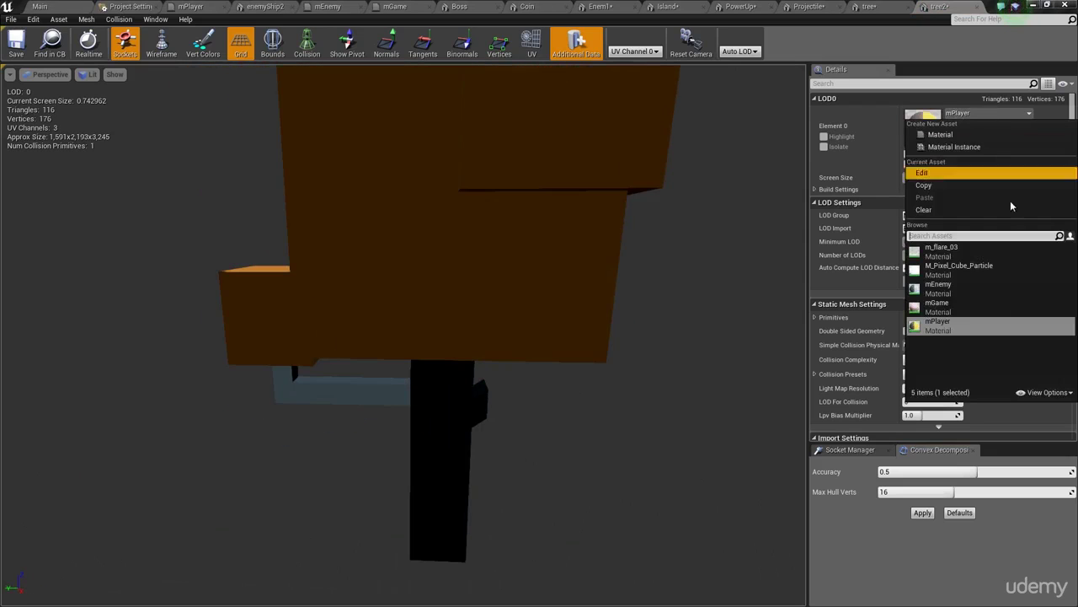
pyautogui.click(935, 309)
pyautogui.moveTo(644, 301); pyautogui.dragTo(644, 253)
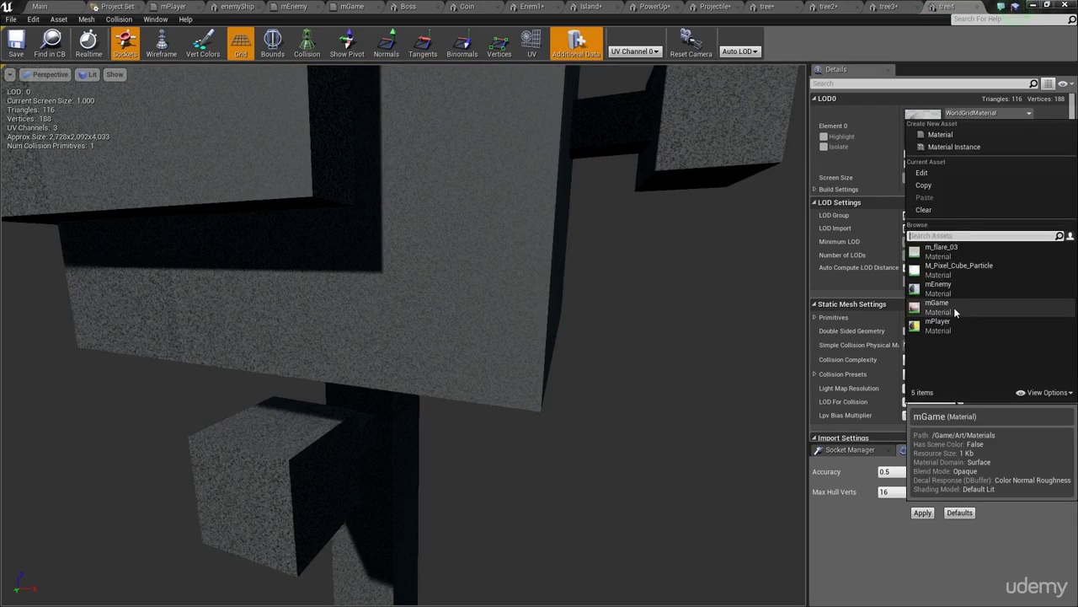
# - Assign the mGame material to Element 0 of the tree4 mesh and save all modified assets
pyautogui.click(954, 306)
pyautogui.moveTo(638, 324); pyautogui.dragTo(380, 342)
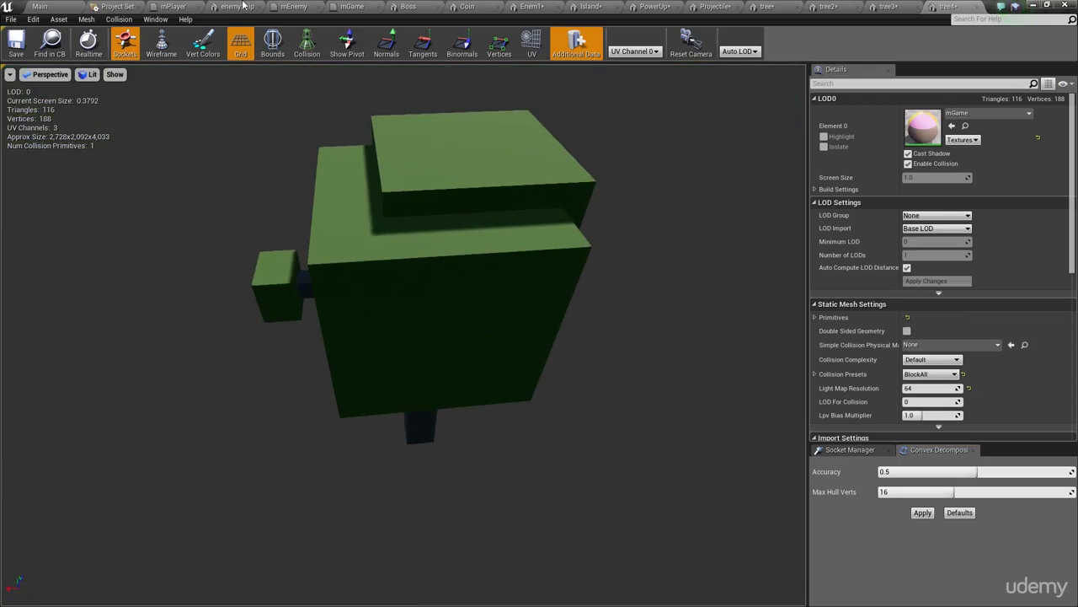
pyautogui.click(80, 5)
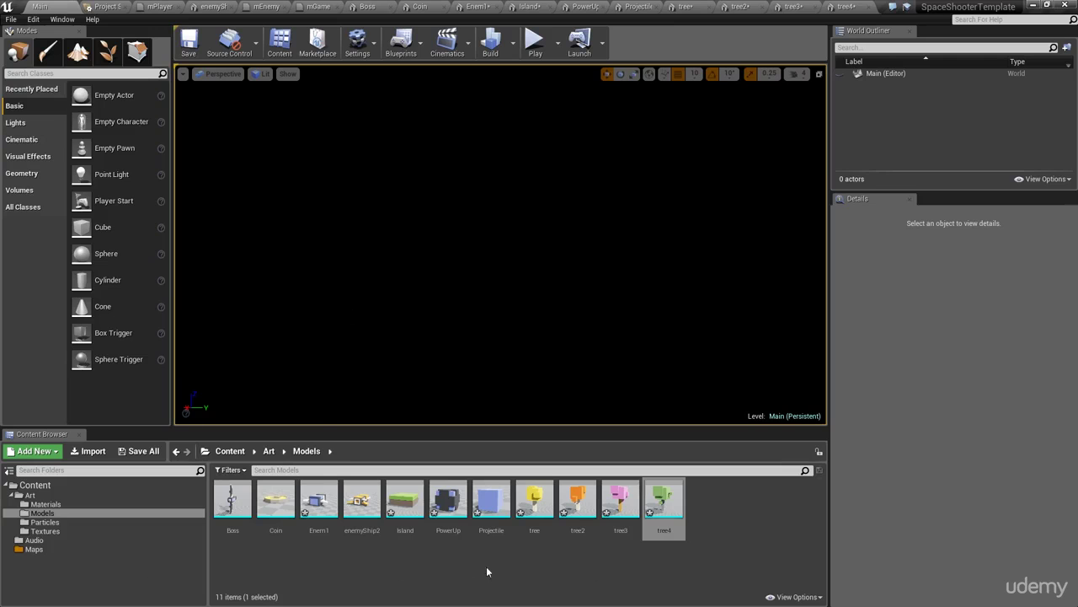
pyautogui.hotkey('ctrl', 'shift', 's')
# - Try placing the Enem1 mesh in the Main level, view it up close and undo the placement
pyautogui.moveTo(671, 494)
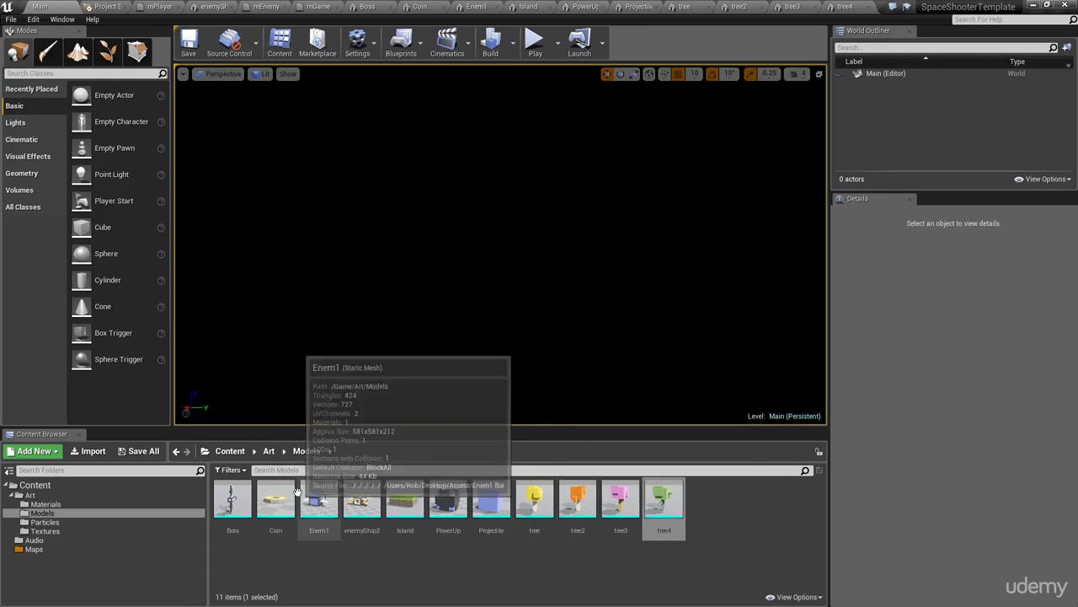
pyautogui.moveTo(317, 497); pyautogui.dragTo(321, 333)
pyautogui.press('f')
pyautogui.keyDown('alt'); pyautogui.moveTo(505, 253); pyautogui.dragTo(548, 244); pyautogui.keyUp('alt')
pyautogui.hotkey('ctrl', 'z')
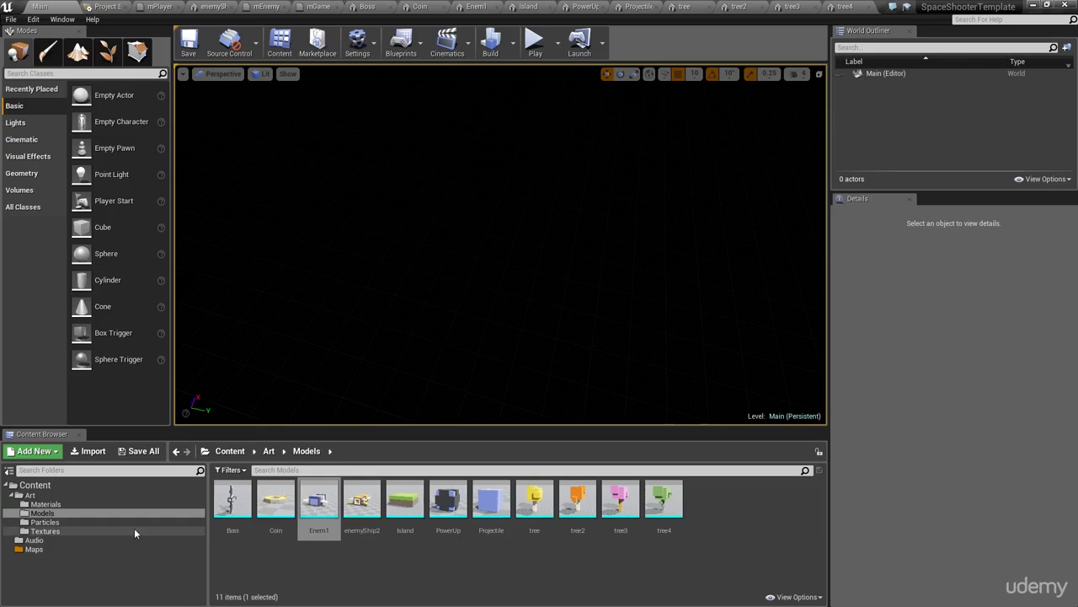
# - Review the contents of the Materials, Particles, Models and Textures folders under Art and return to the Models folder
pyautogui.click(118, 505)
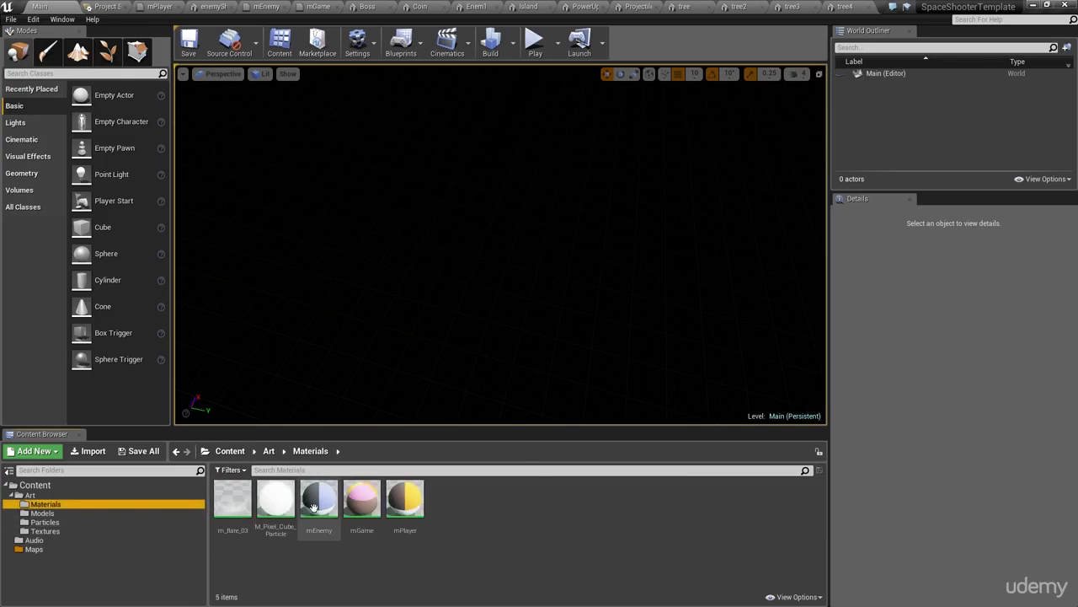
pyautogui.click(111, 520)
pyautogui.click(50, 513)
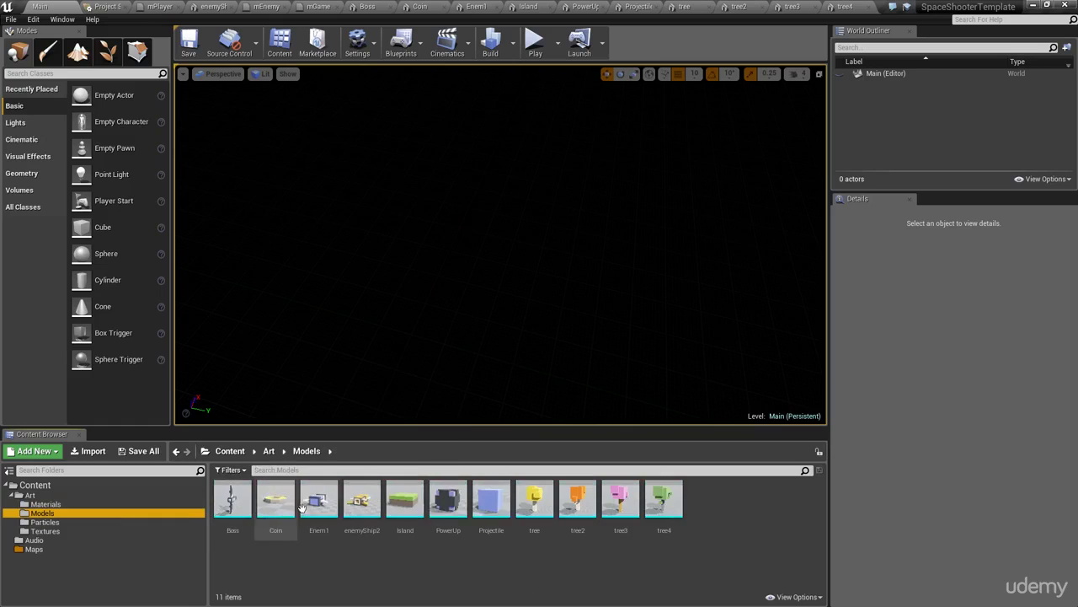
pyautogui.moveTo(261, 526)
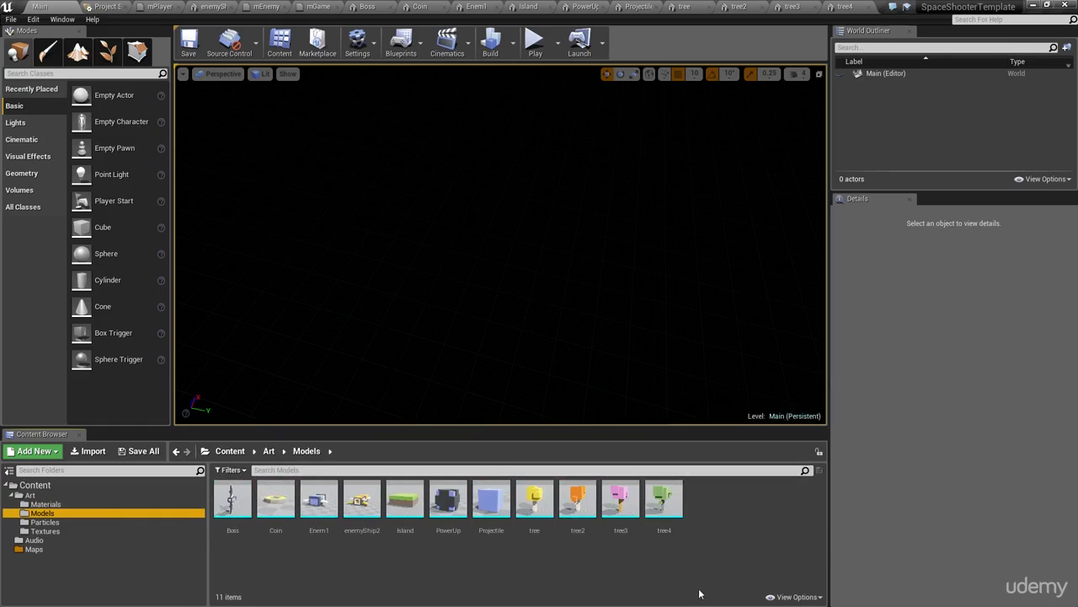
pyautogui.click(76, 522)
pyautogui.click(76, 530)
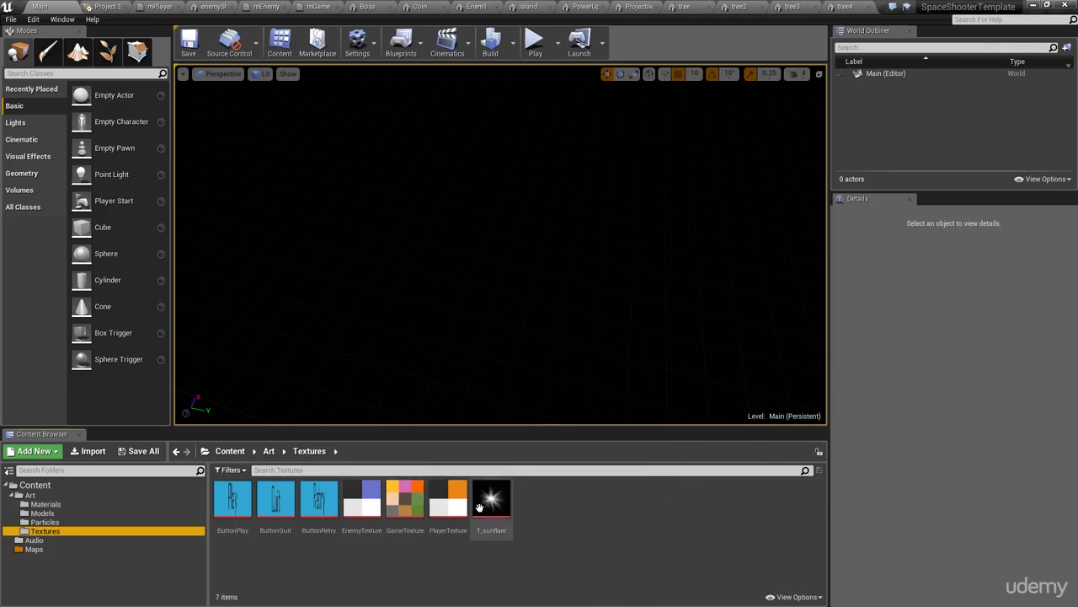
pyautogui.press('Up')
pyautogui.press('Up')
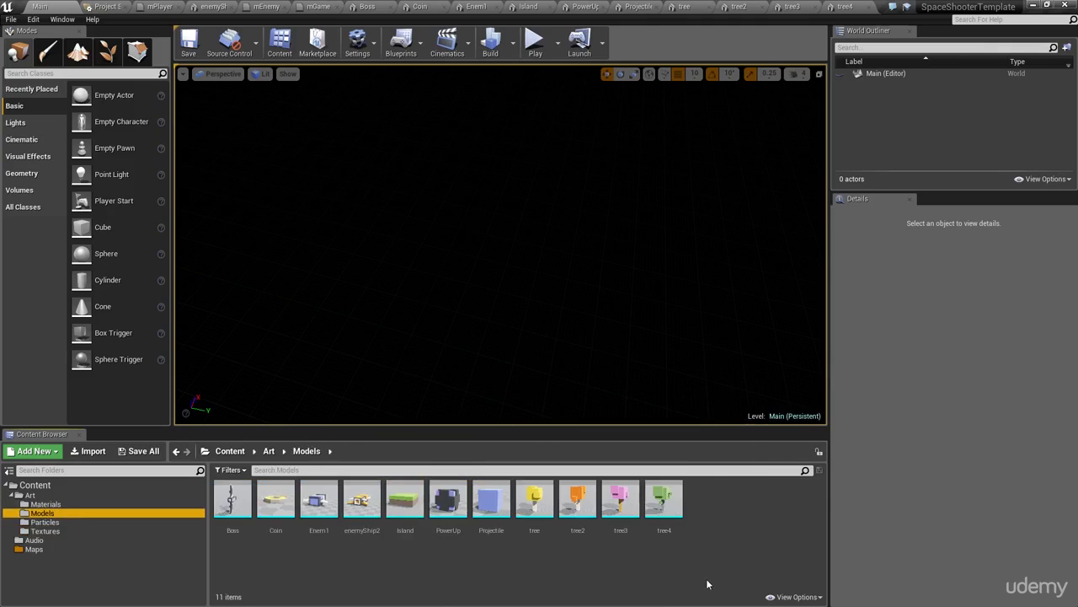